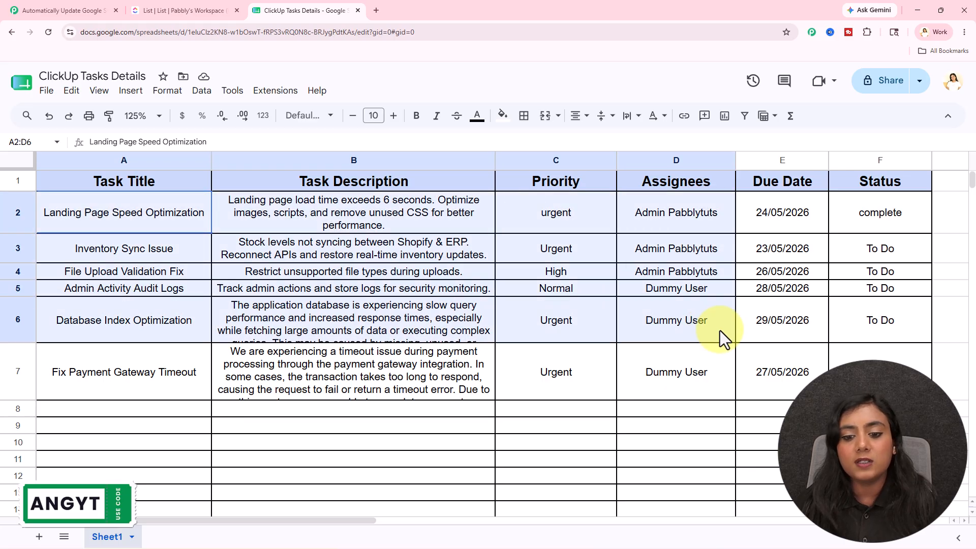
- Examine the ClickUp Daily Tasks list and each field of the Inventory Sync Issue row in the ClickUp Tasks Details sheet
click(880, 426)
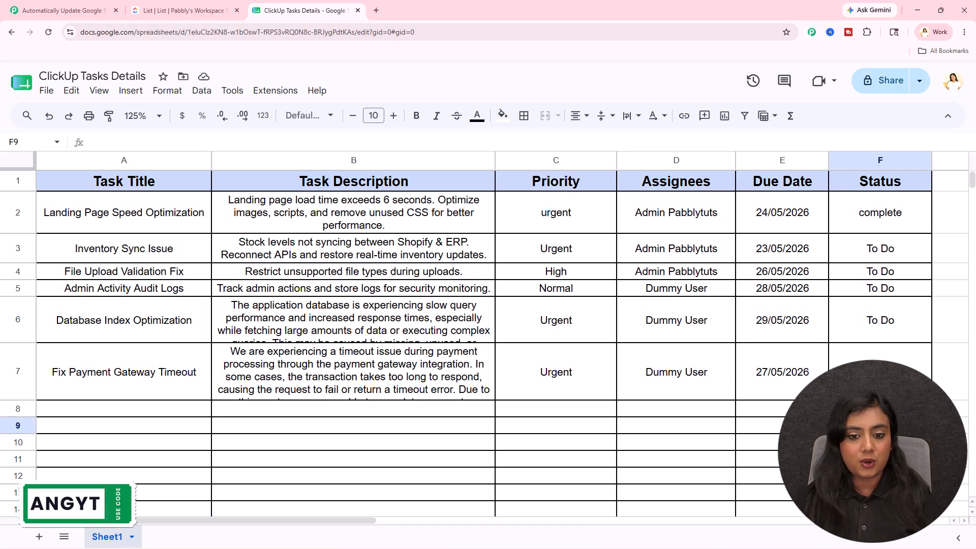
click(214, 12)
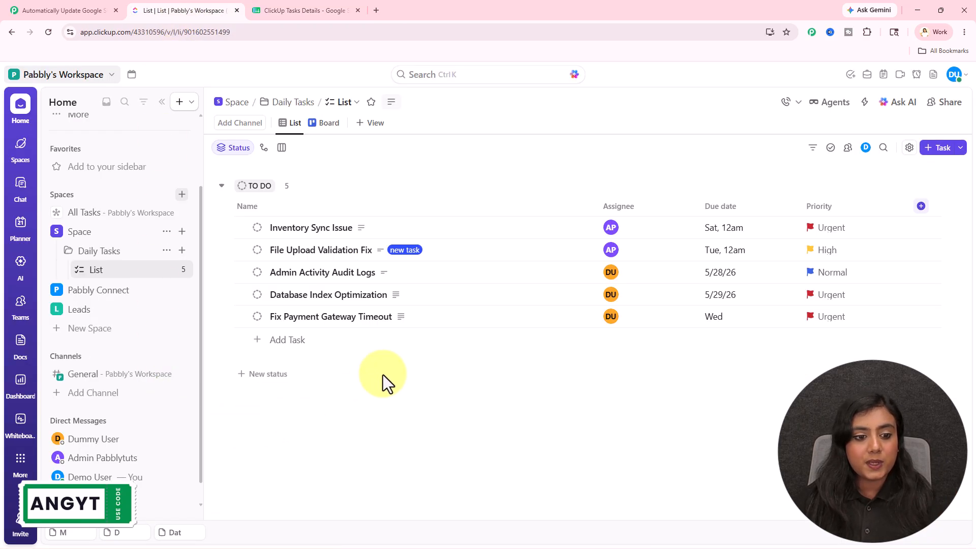
click(285, 15)
drag(120, 249, 867, 252)
click(737, 435)
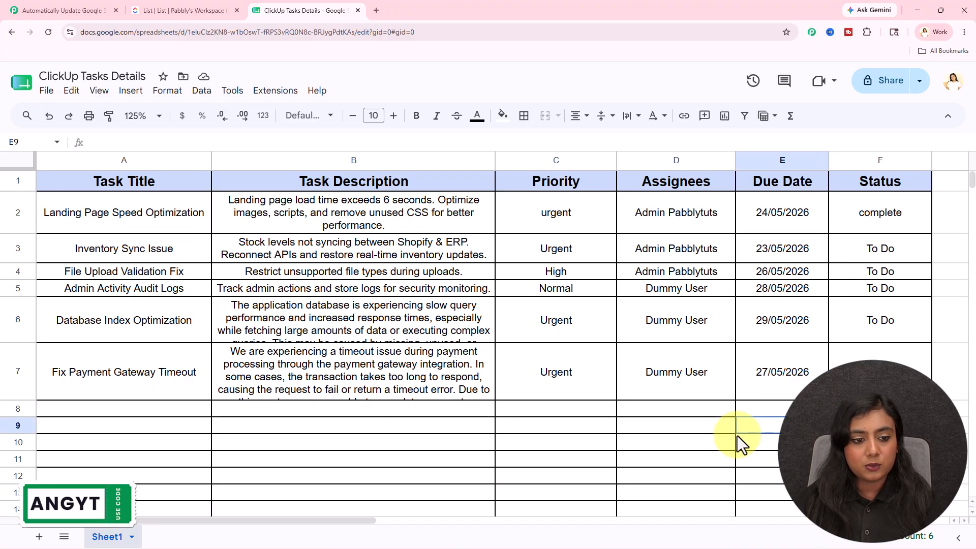
click(97, 260)
click(426, 251)
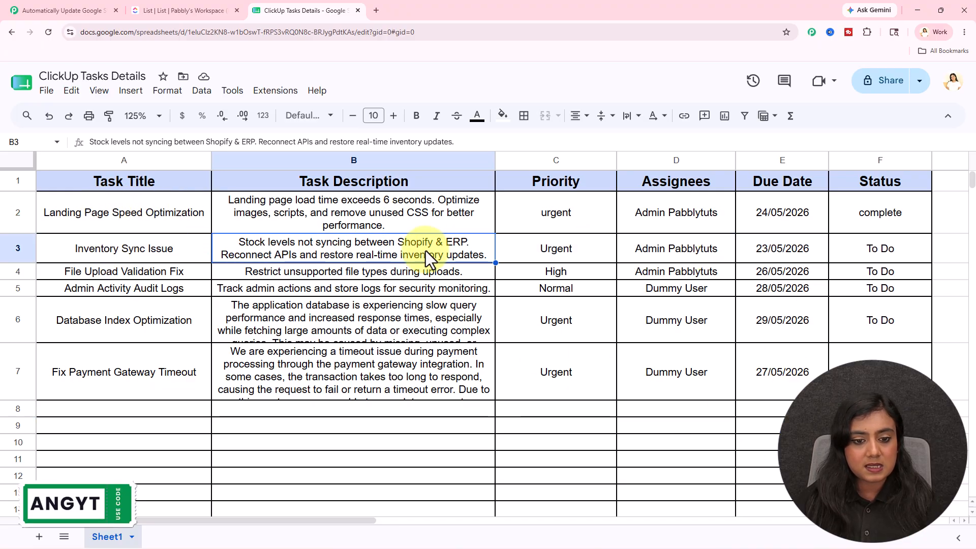
click(606, 248)
click(708, 248)
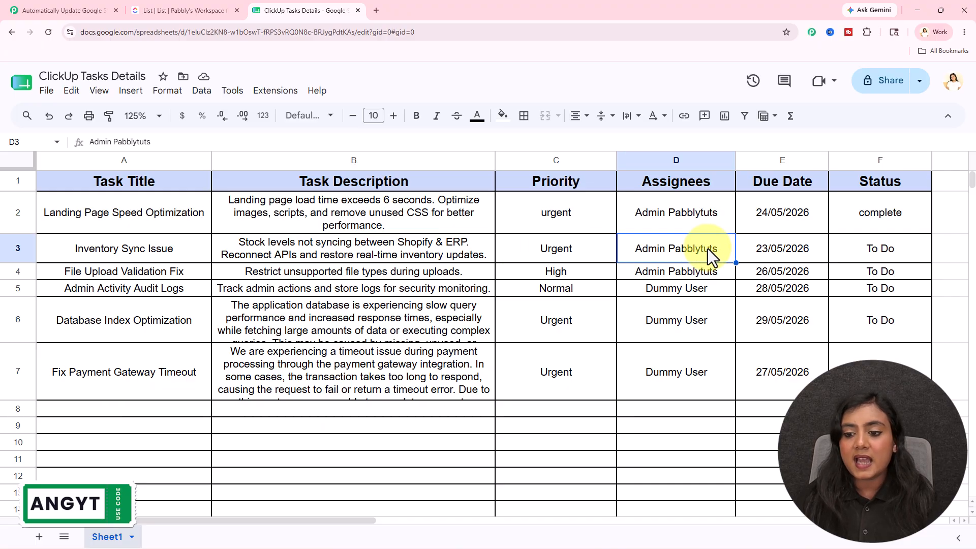
click(786, 247)
click(898, 249)
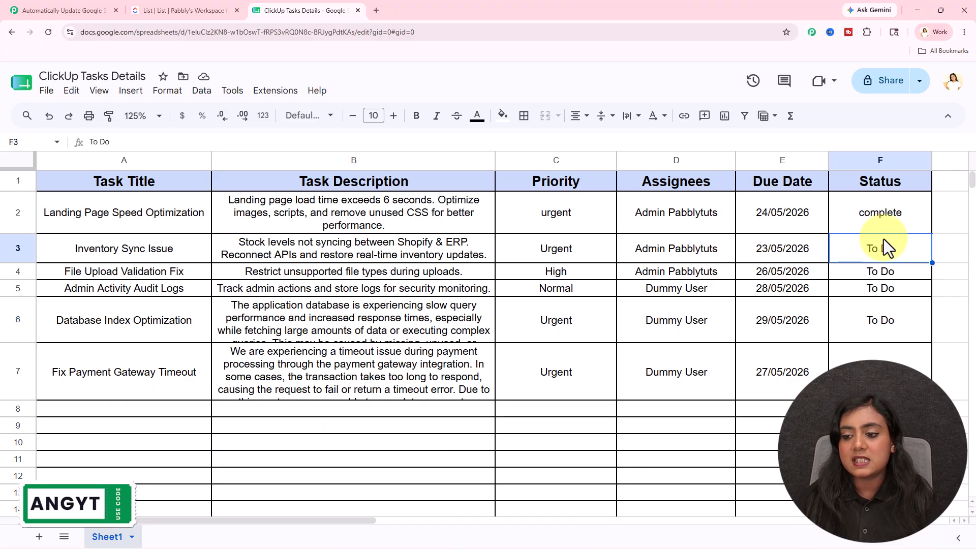
- Mark the Inventory Sync Issue task as complete in the ClickUp Daily Tasks list
click(217, 7)
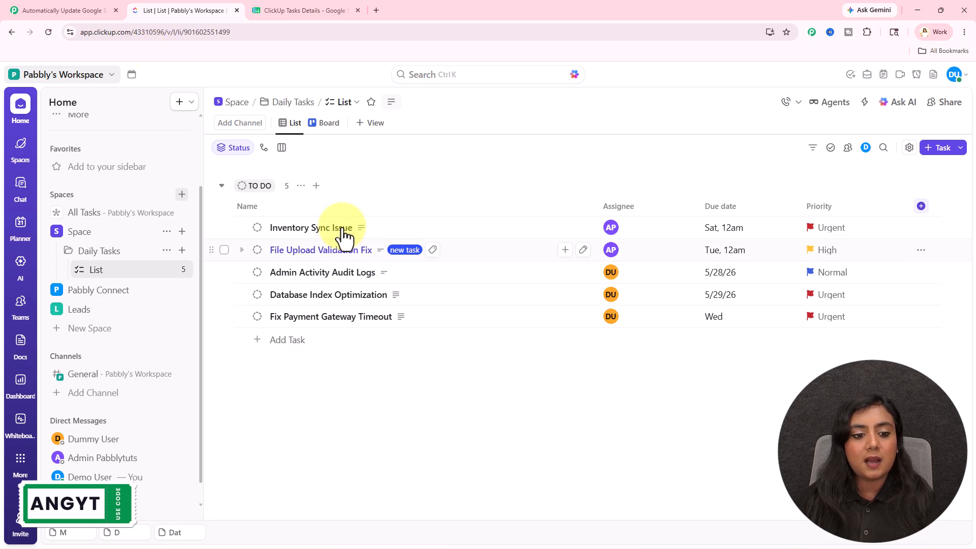
click(323, 229)
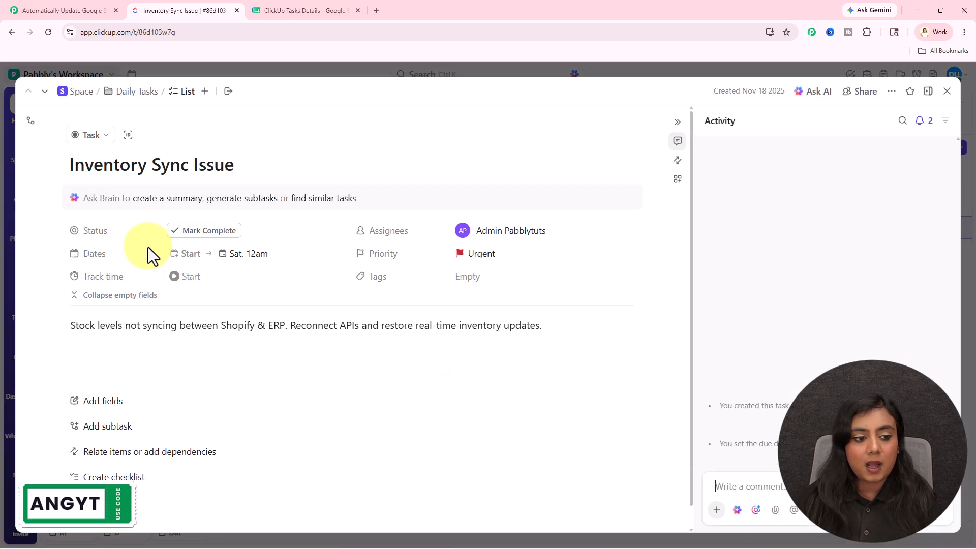
click(199, 233)
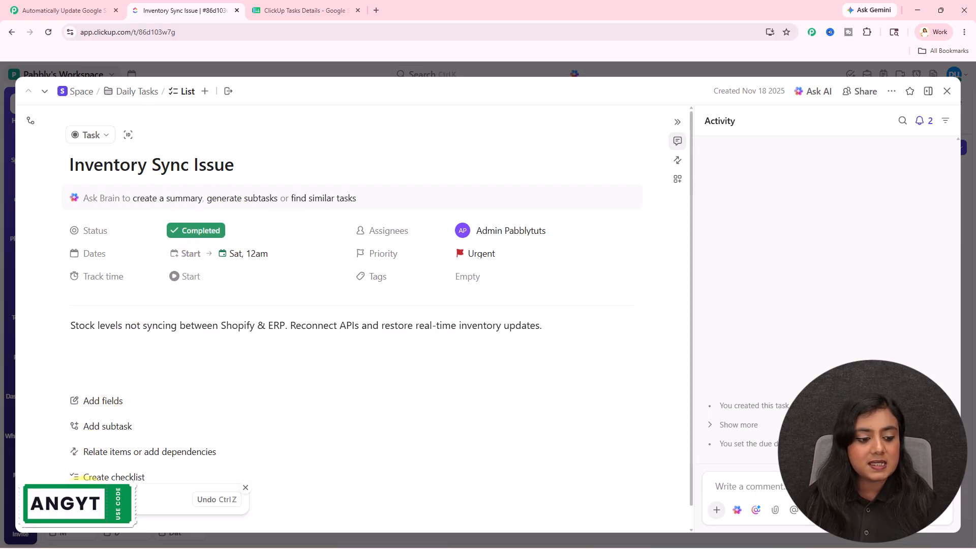
- Check the Inventory Sync Issue status in the Google Sheet, review the Pabbly Connect workflow, and close the task's details in ClickUp
click(301, 8)
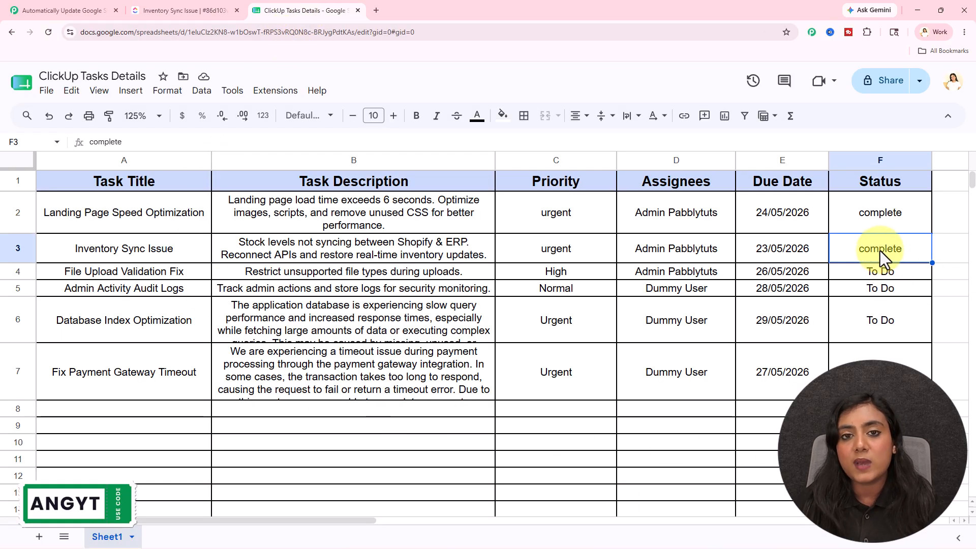
click(880, 292)
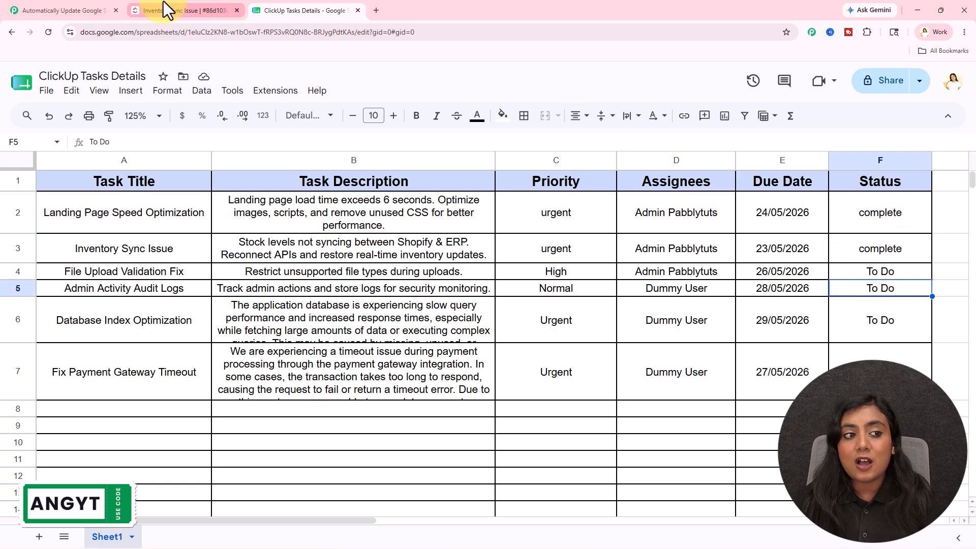
click(46, 10)
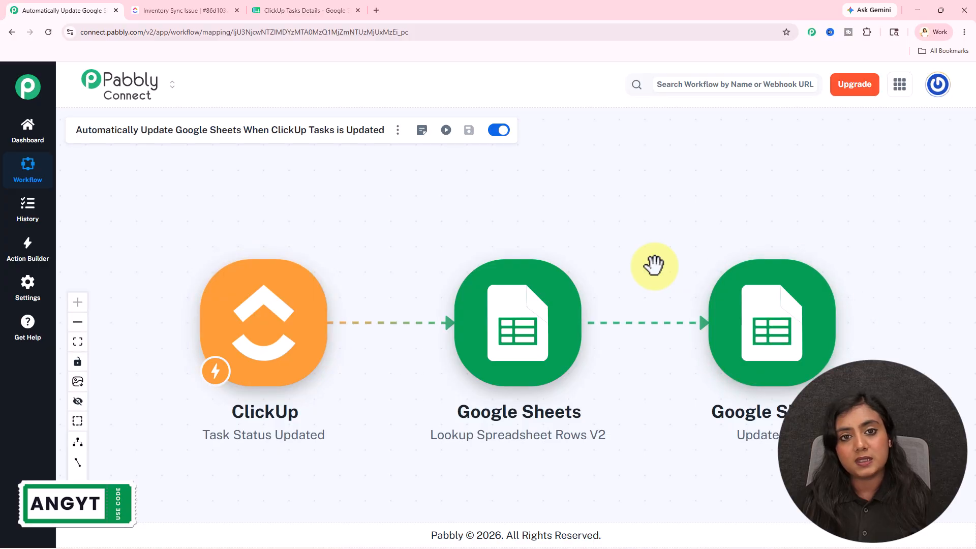
click(199, 9)
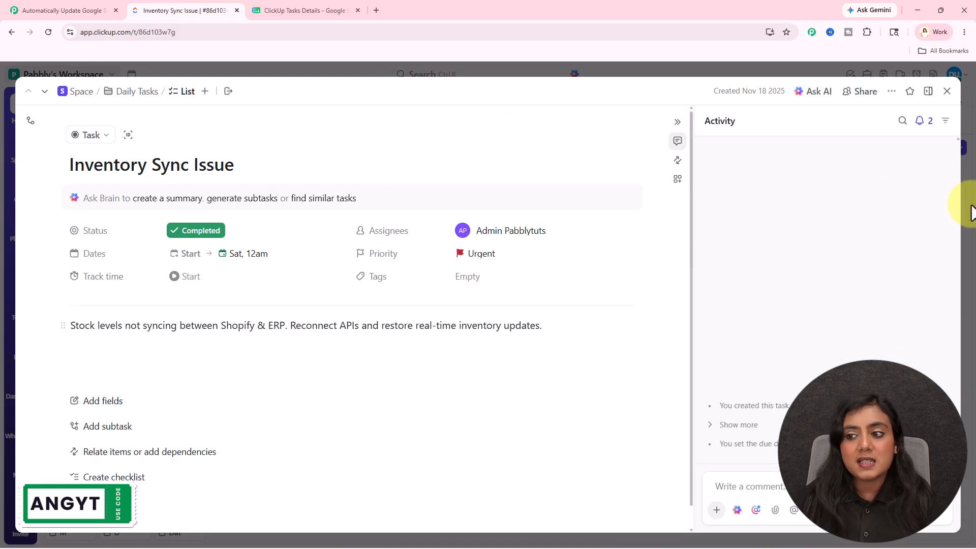
click(947, 91)
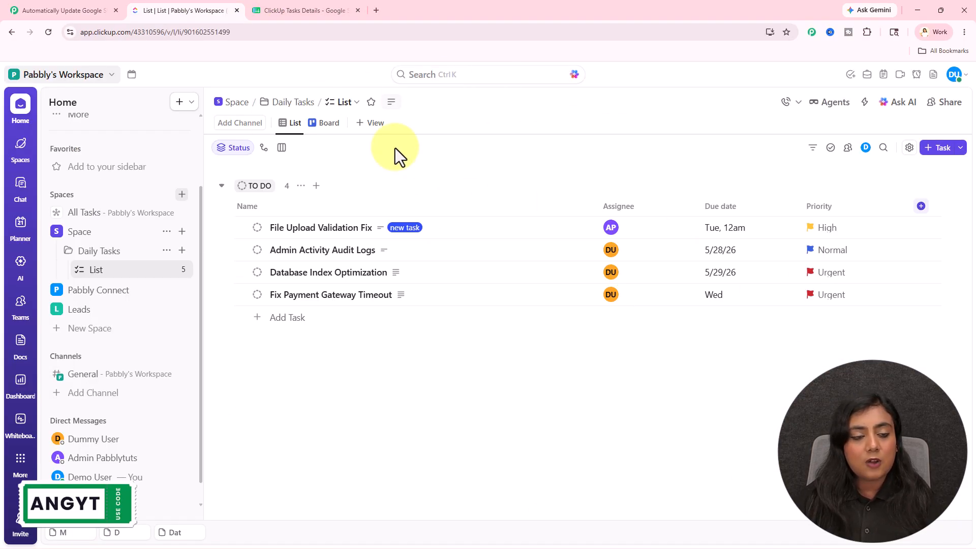
click(283, 9)
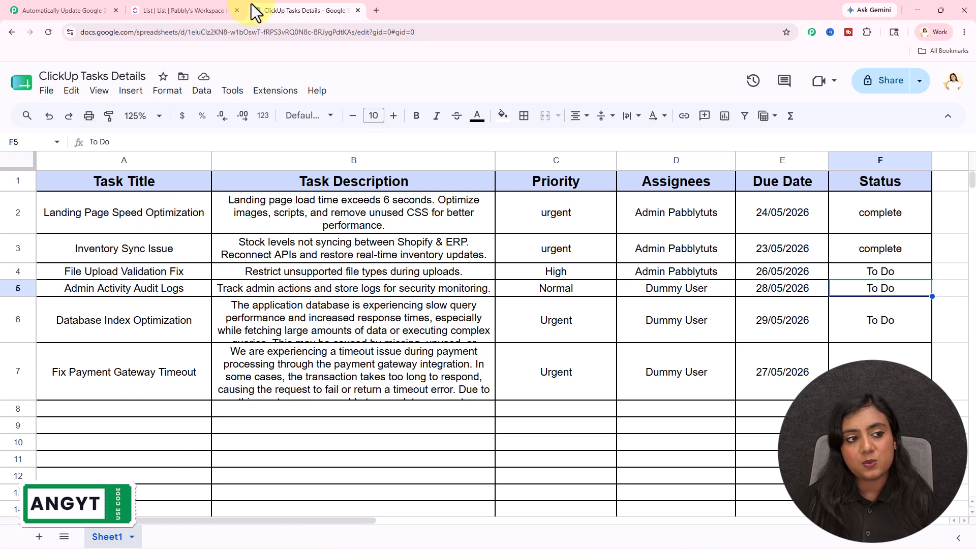
click(101, 11)
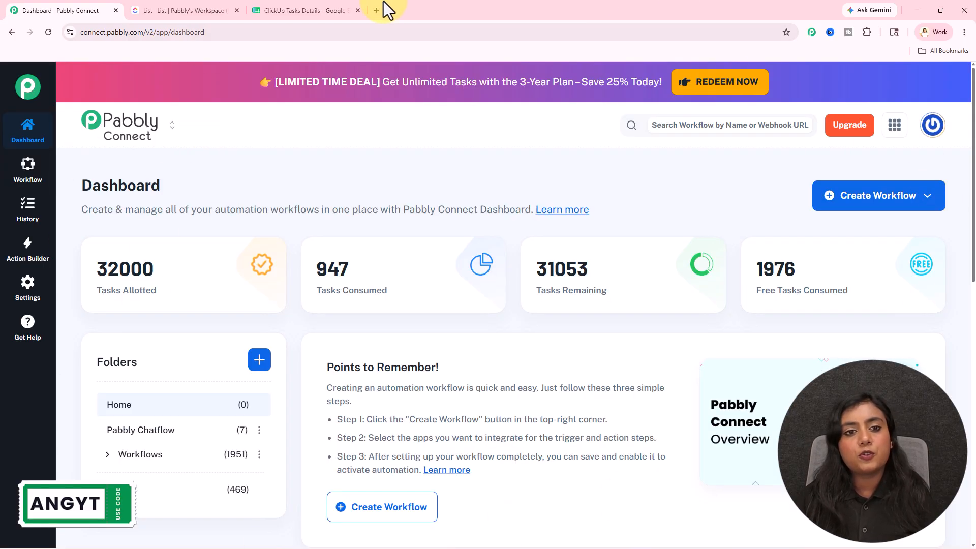
- View the Pabbly Connect website at pabbly.com/connect in a new browser tab, dismiss its offer popup, and close the tab
click(375, 11)
text(pabbly.com/connect)
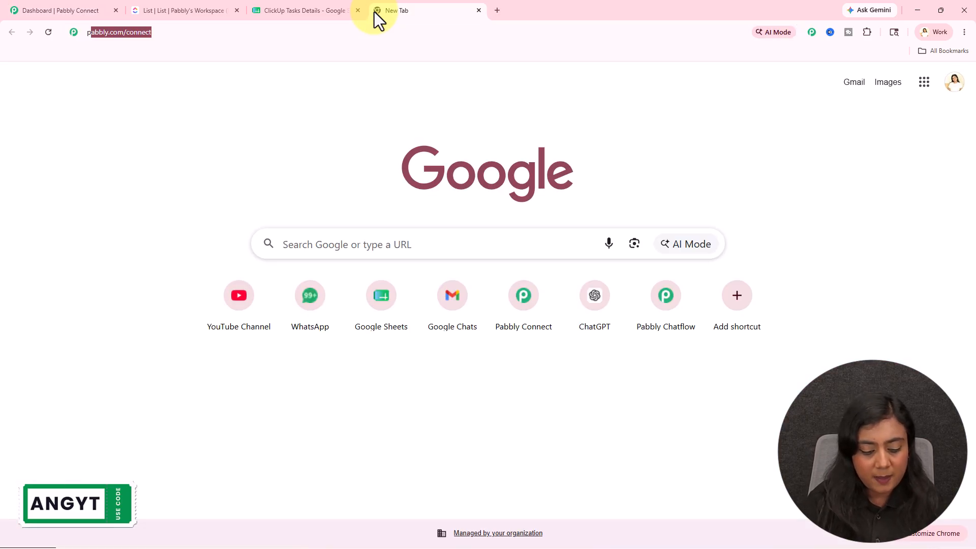
key(Return)
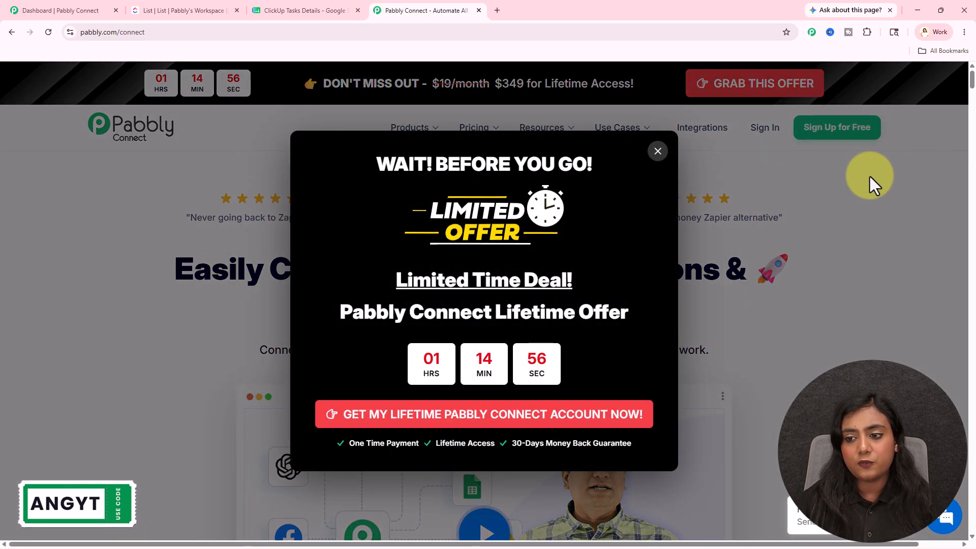
click(878, 202)
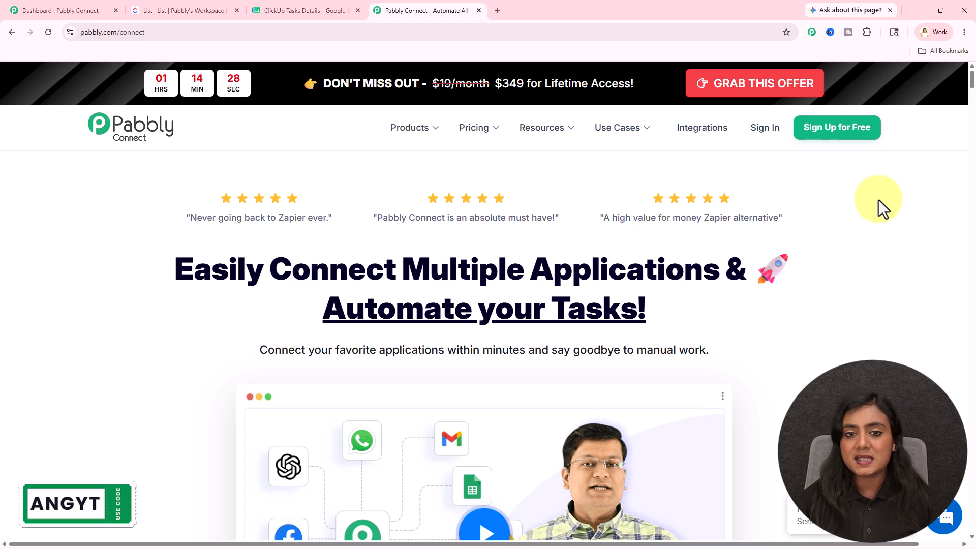
click(479, 10)
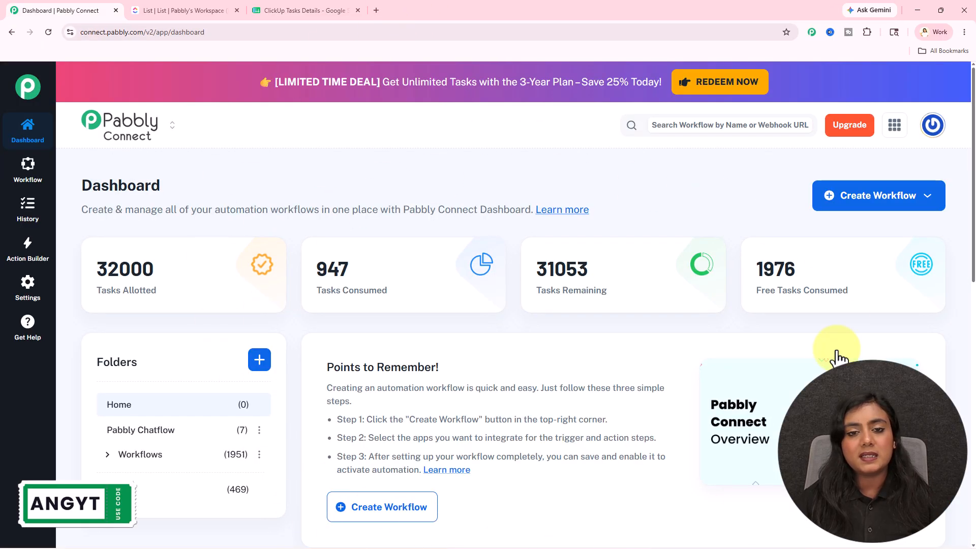
- Start a workflow with Quick Builder and submit the prompt "I want to Update Google Sheets When ClickUp Tasks is Updated"
click(901, 201)
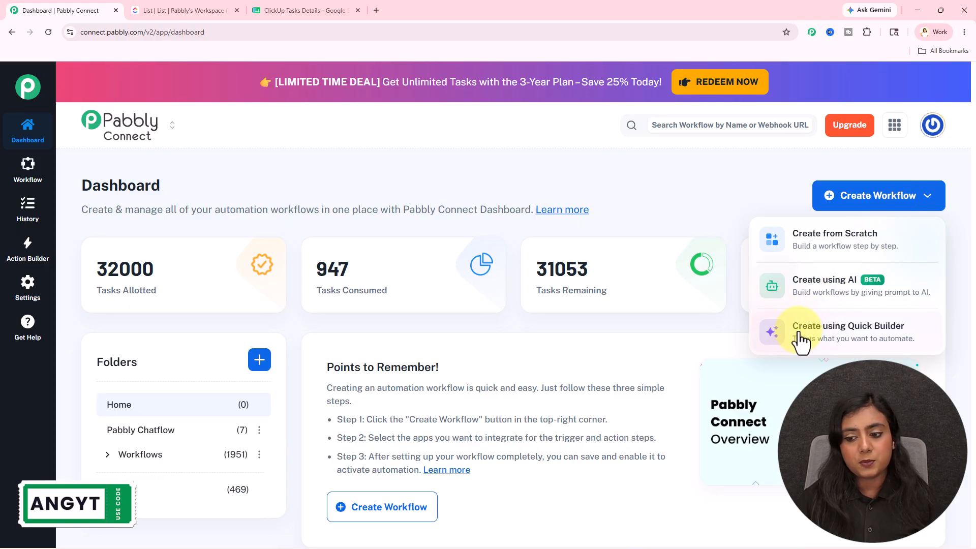
click(900, 338)
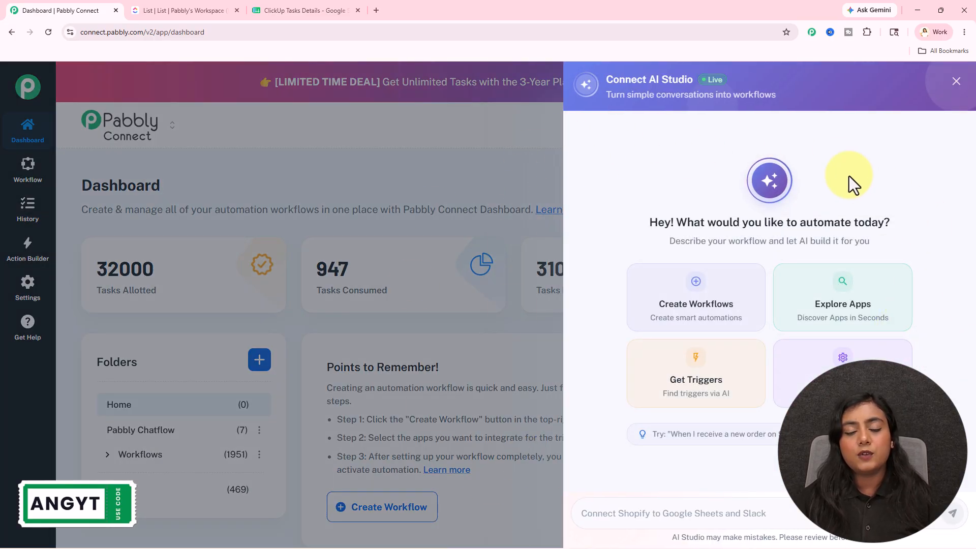
click(659, 517)
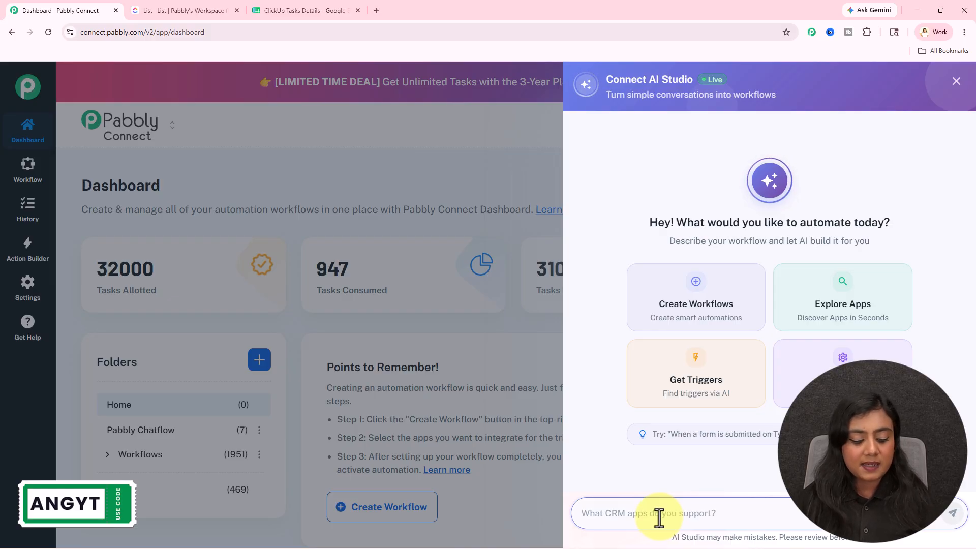
key(ctrl+v)
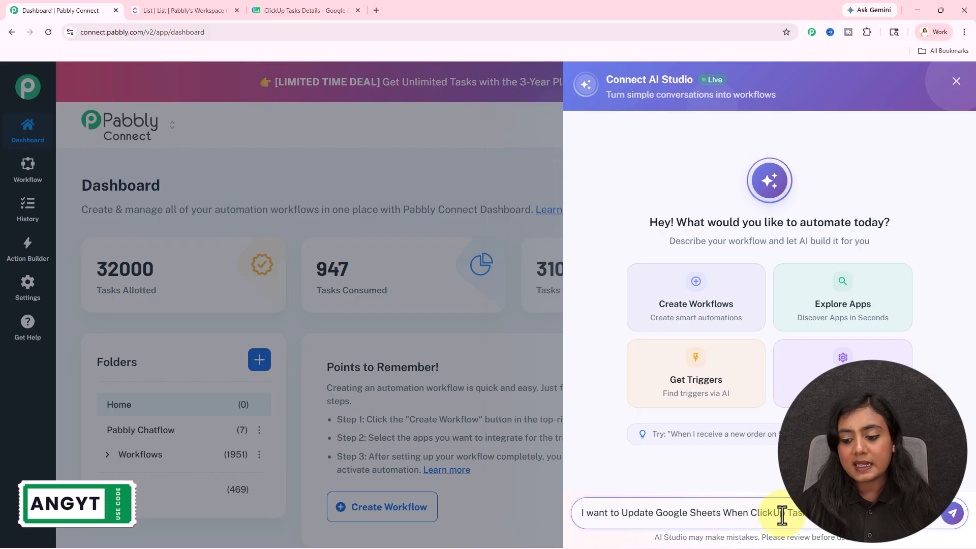
click(952, 513)
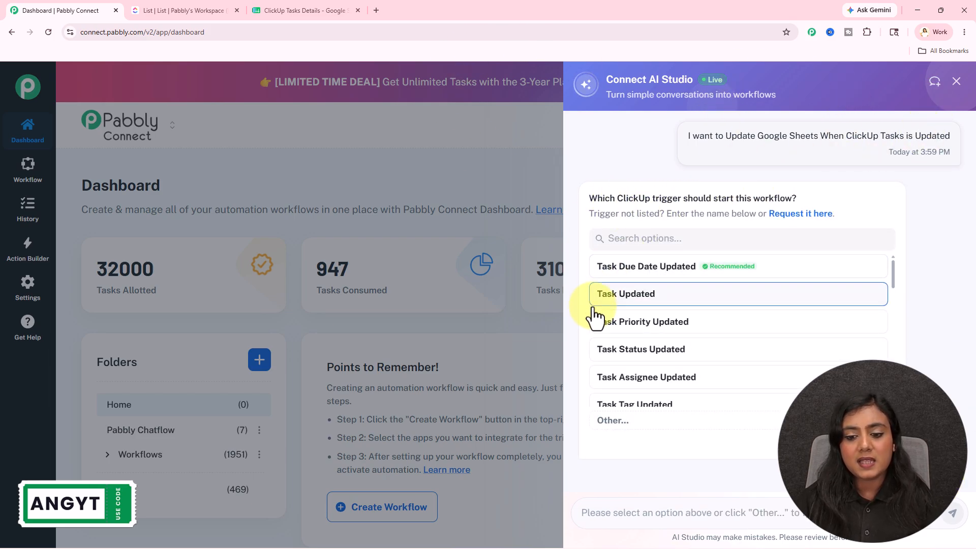
- Choose Task Status Updated as the ClickUp trigger and Lookup Spreadsheet Rows V2 as the Google Sheets action
click(666, 350)
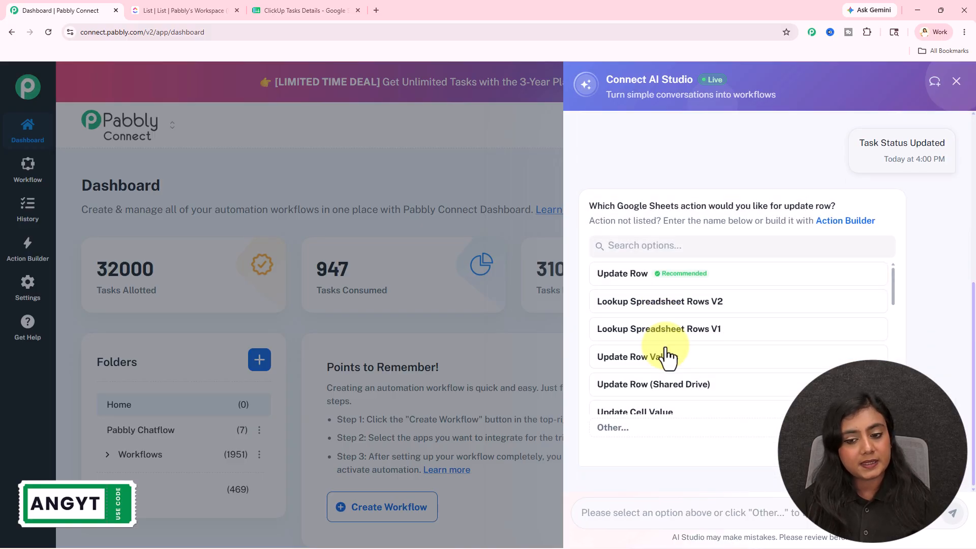
click(678, 304)
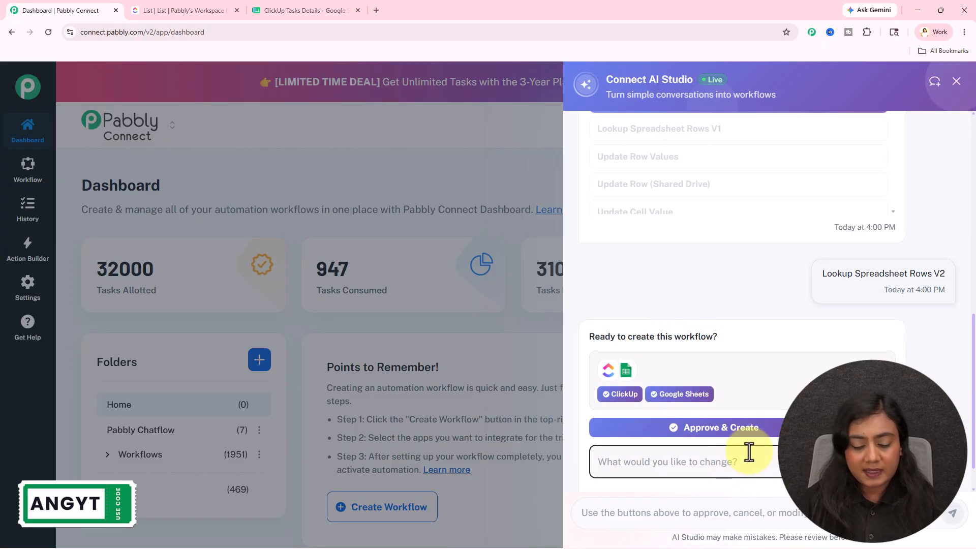
- Request another Google Sheets action after Lookup Spreadsheet Rows V2, set it to Update Row, and create and open the workflow
text(Add another action step after Google Sheets: Lookup Spreadsheets Rows V2 that I want to Update Google Sheets)
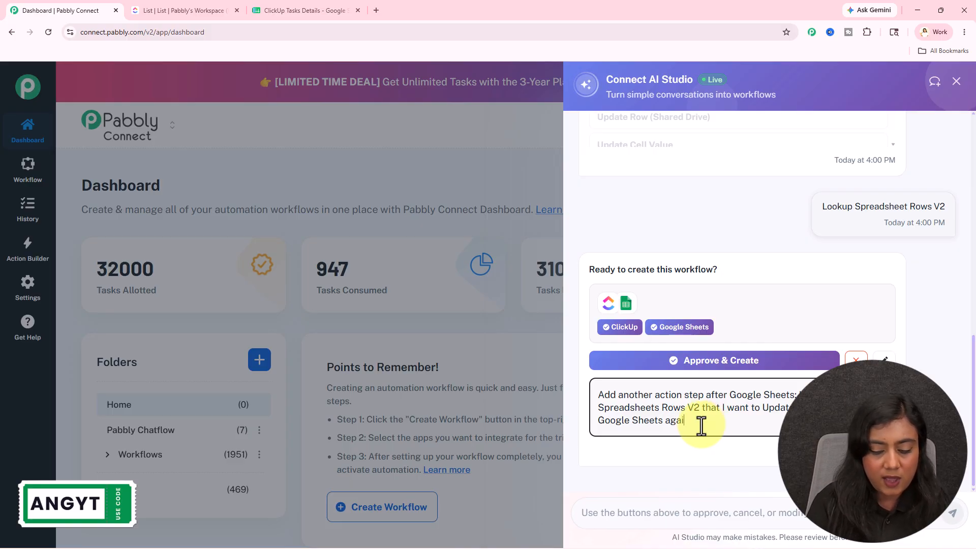
key(Return)
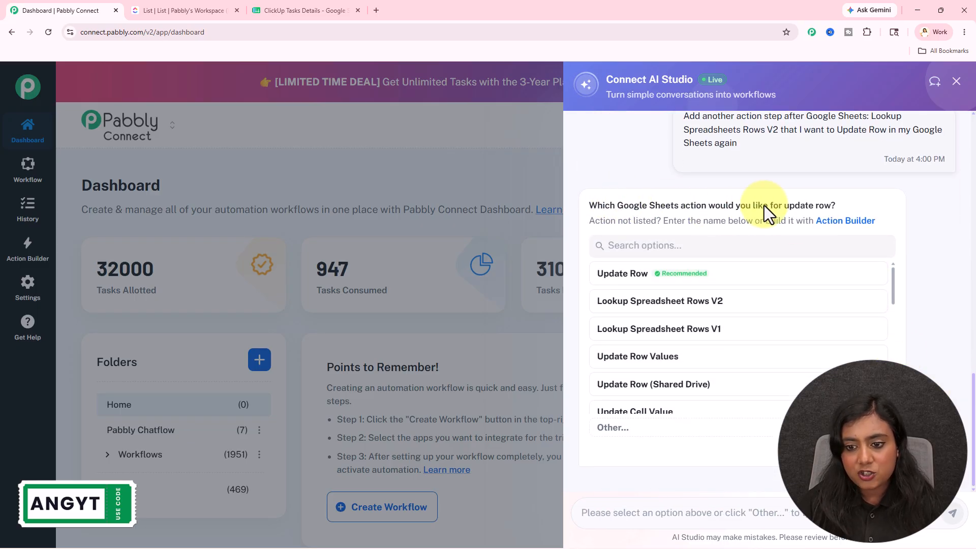
click(653, 274)
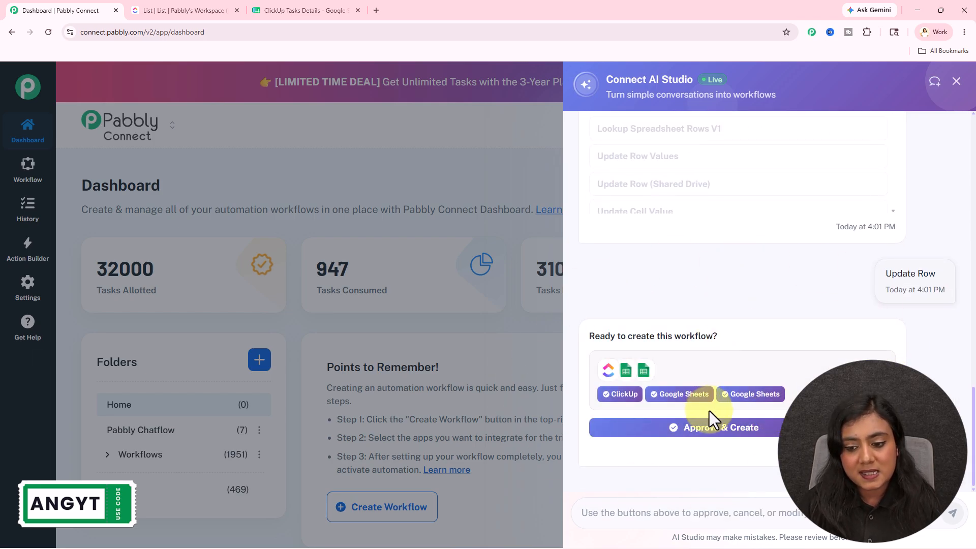
click(779, 431)
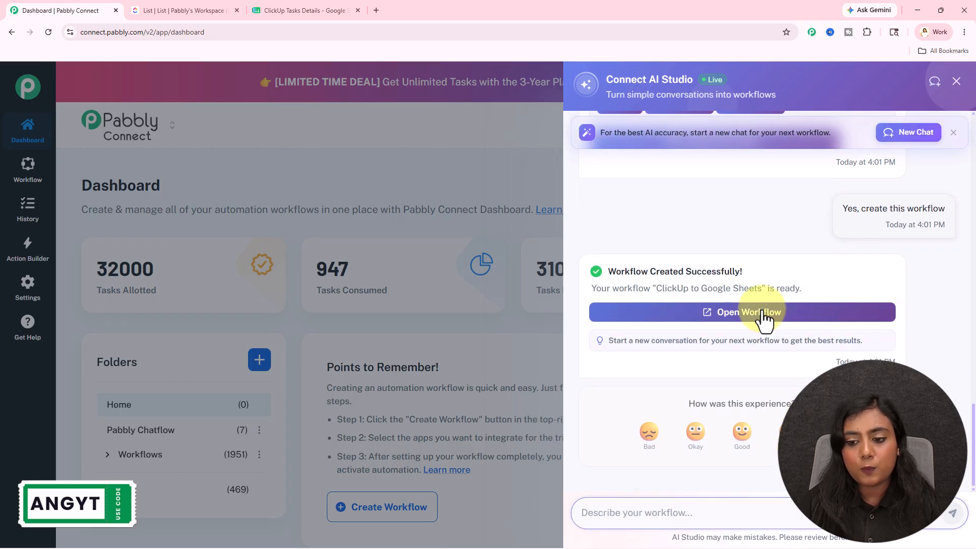
click(765, 318)
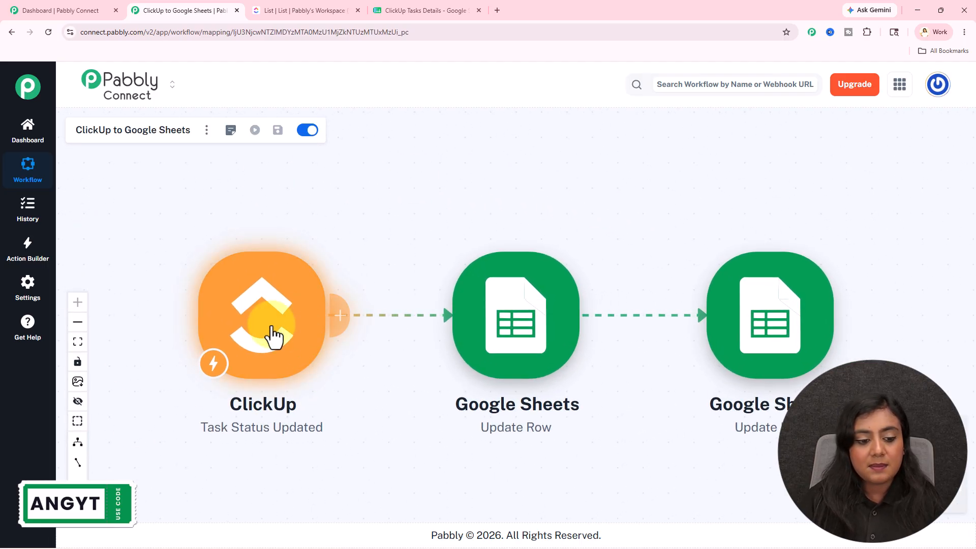
- Open the ClickUp trigger's connection settings and choose to add a new connection
click(273, 336)
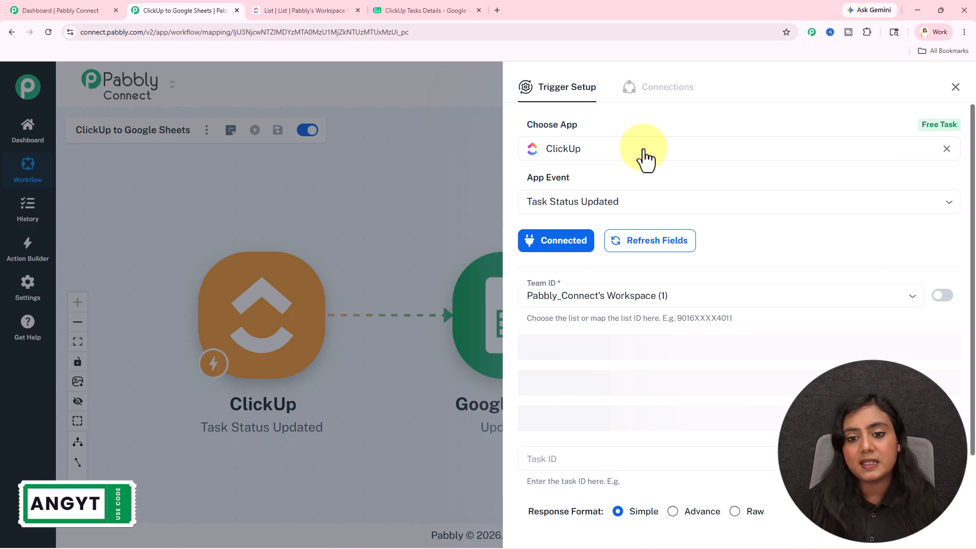
click(564, 253)
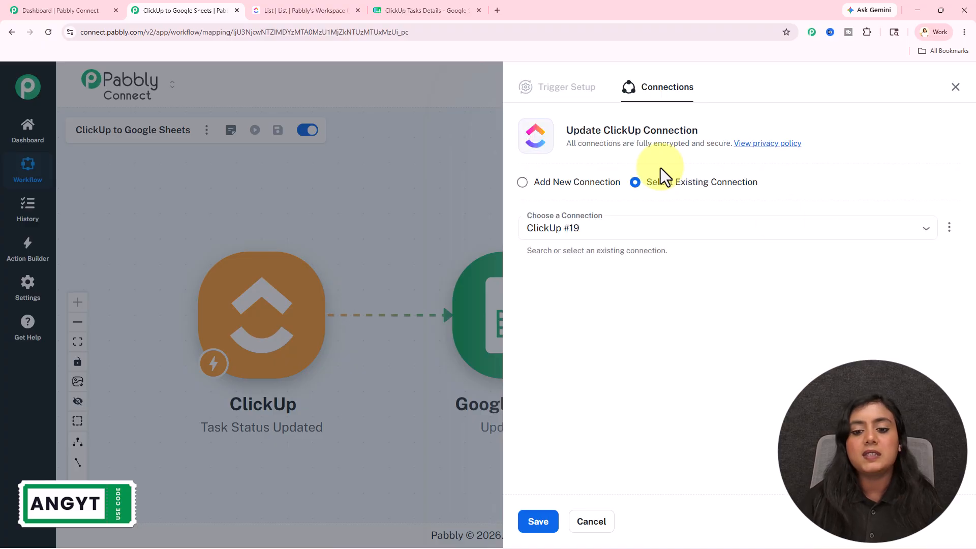
click(565, 188)
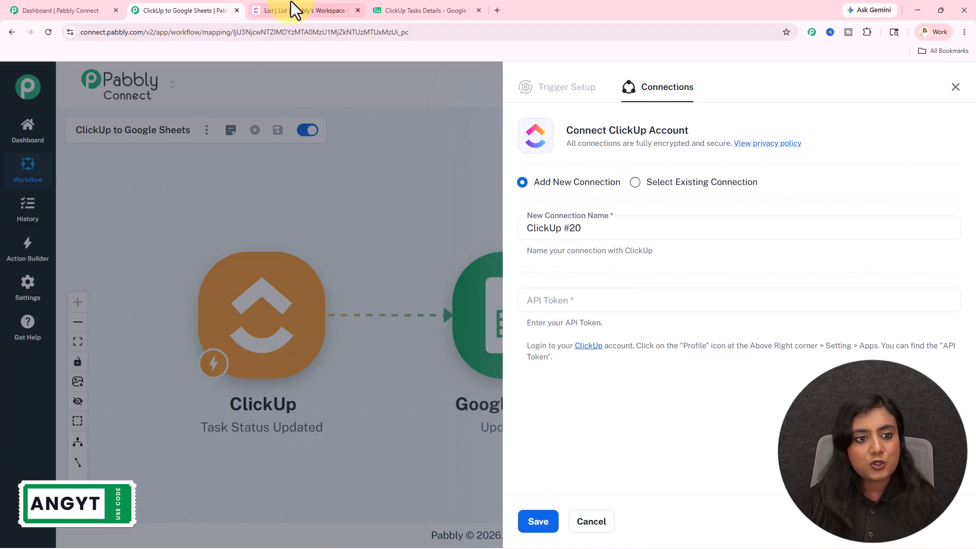
- In ClickUp's API settings, generate a new API token, authorize it with the account password, and copy the token
click(276, 2)
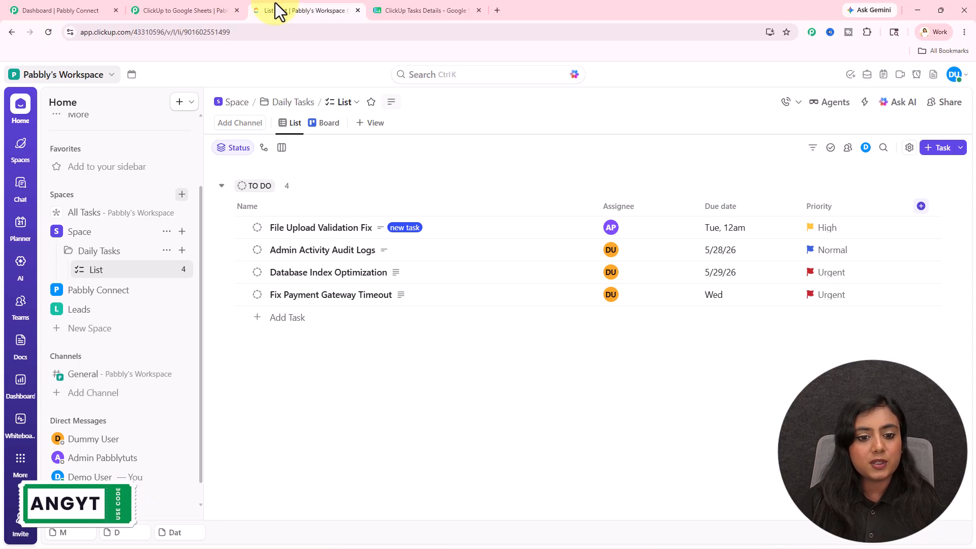
click(955, 75)
click(871, 185)
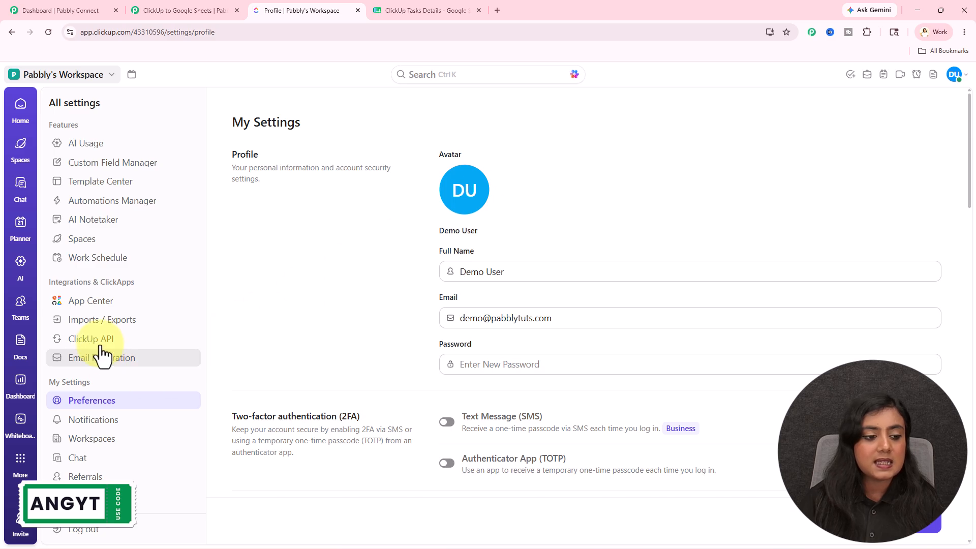
click(100, 345)
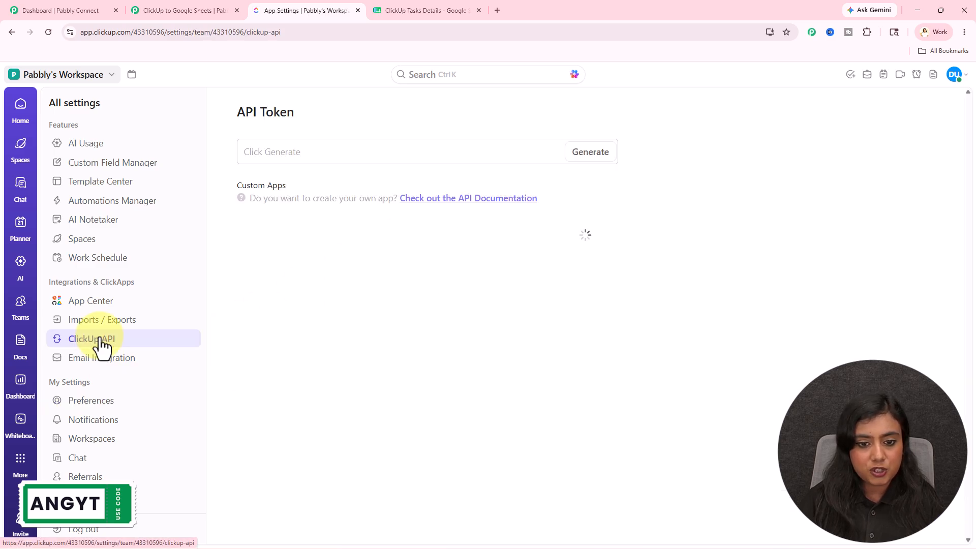
click(588, 153)
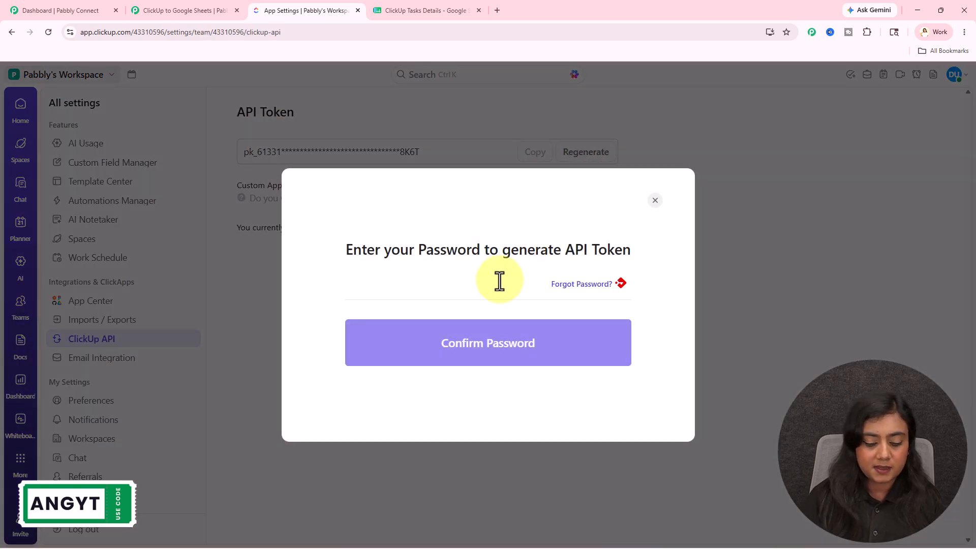
text(••••••••)
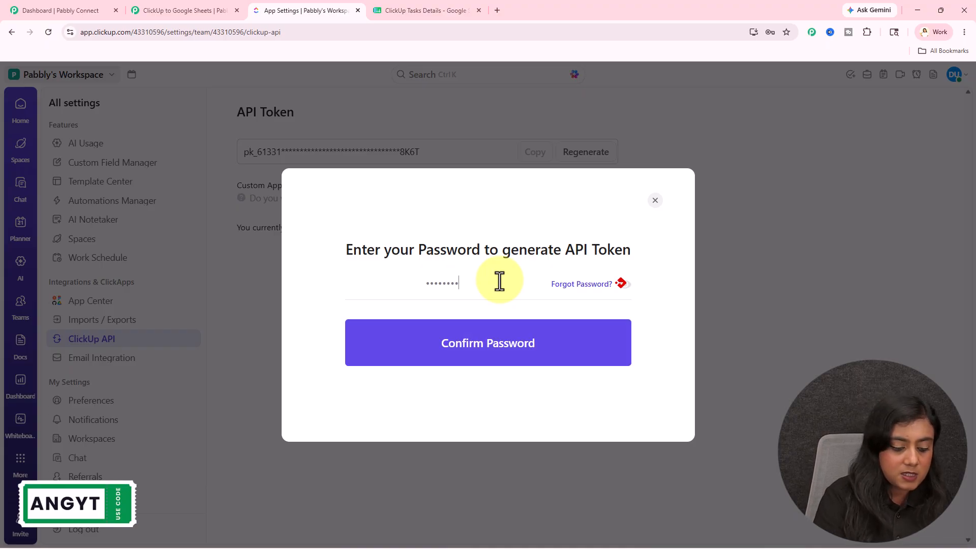
click(534, 355)
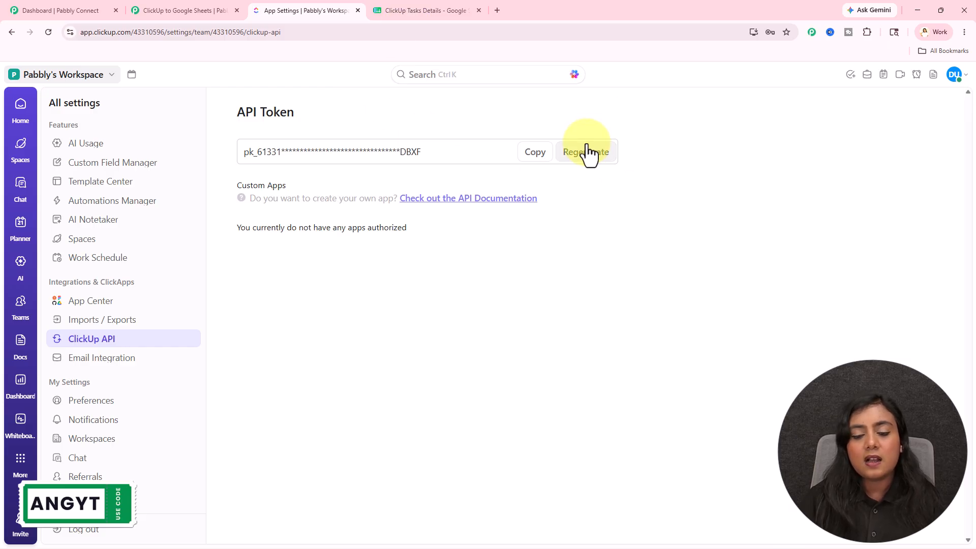
click(535, 152)
- Back in Pabbly Connect, paste the API token into the new ClickUp connection and save it
click(183, 10)
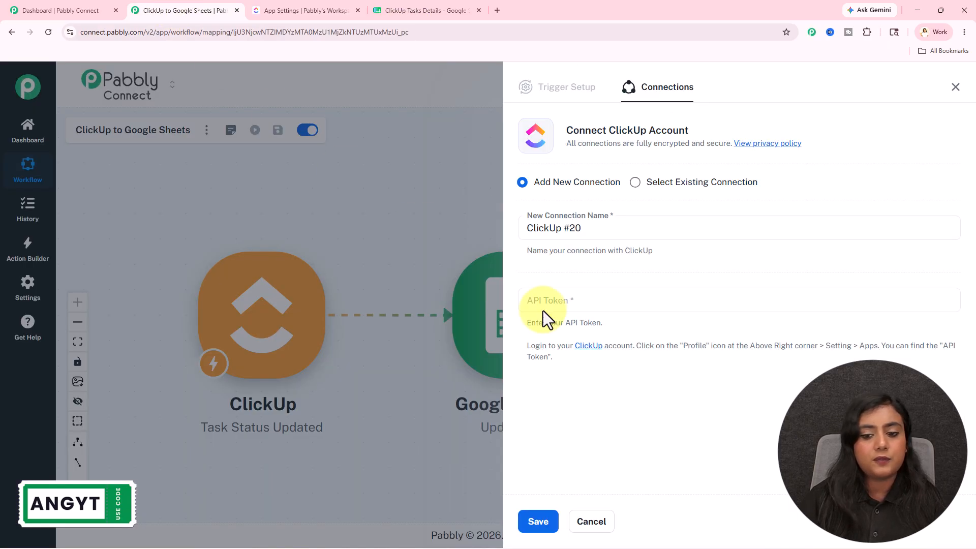
click(649, 308)
key(ctrl+v)
click(538, 522)
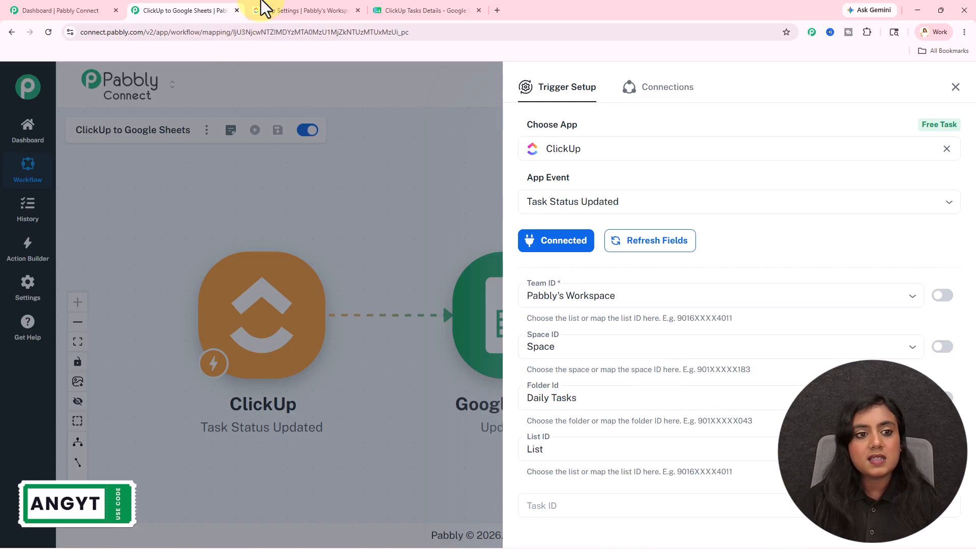
- Check the workspace, space, folder and list holding the tasks in ClickUp, and return to the trigger setup
click(292, 4)
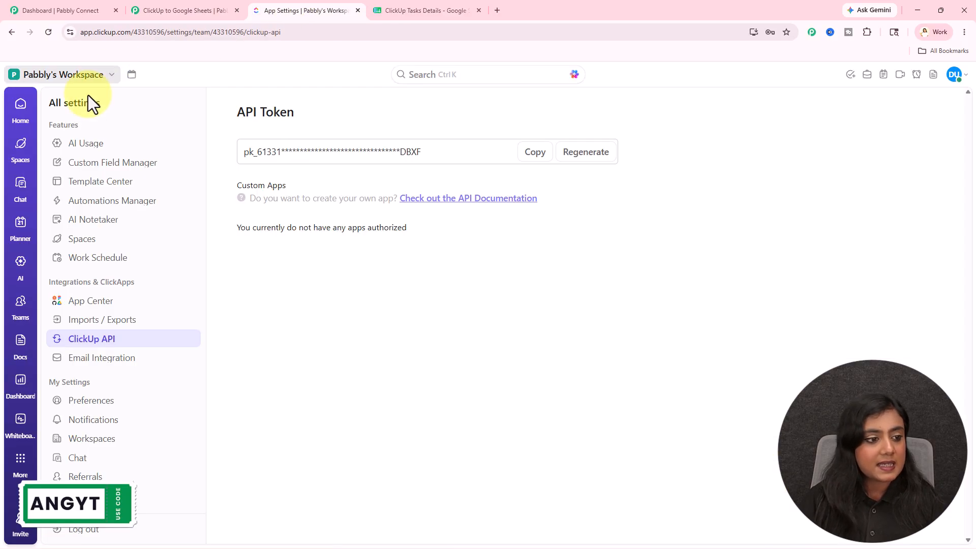
click(20, 109)
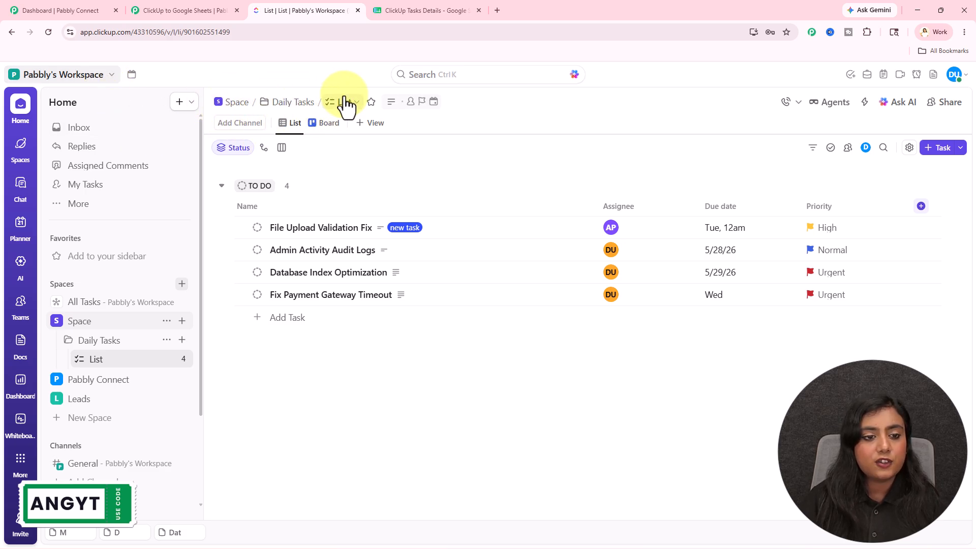
click(189, 9)
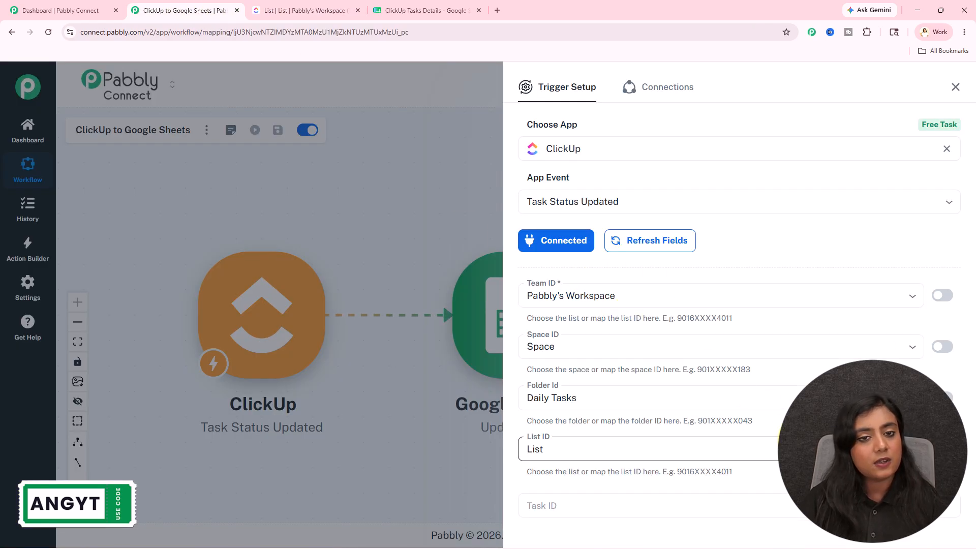
- Leave the Task ID empty, keep the Simple response format, and save the ClickUp trigger and send a test request
scroll(676, 407, down, 3)
click(564, 386)
click(696, 411)
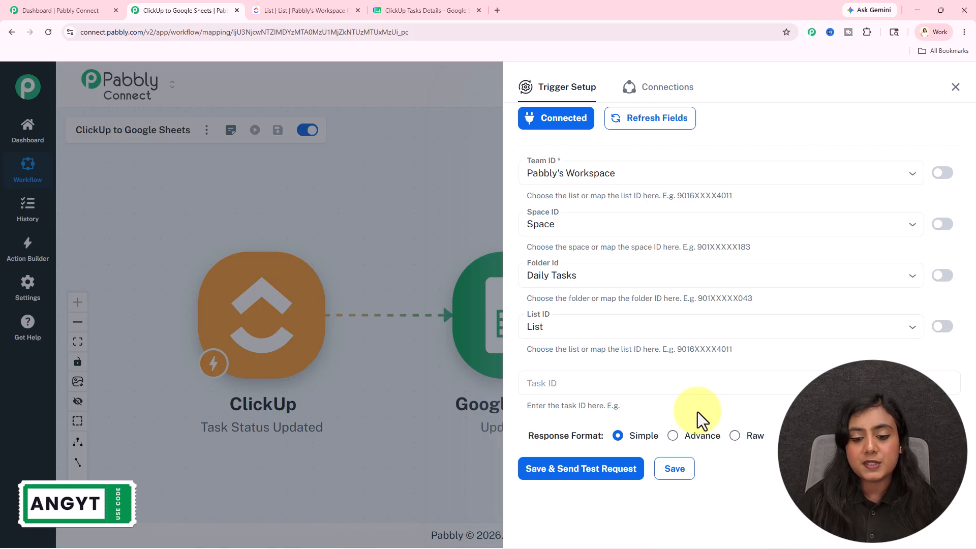
click(608, 376)
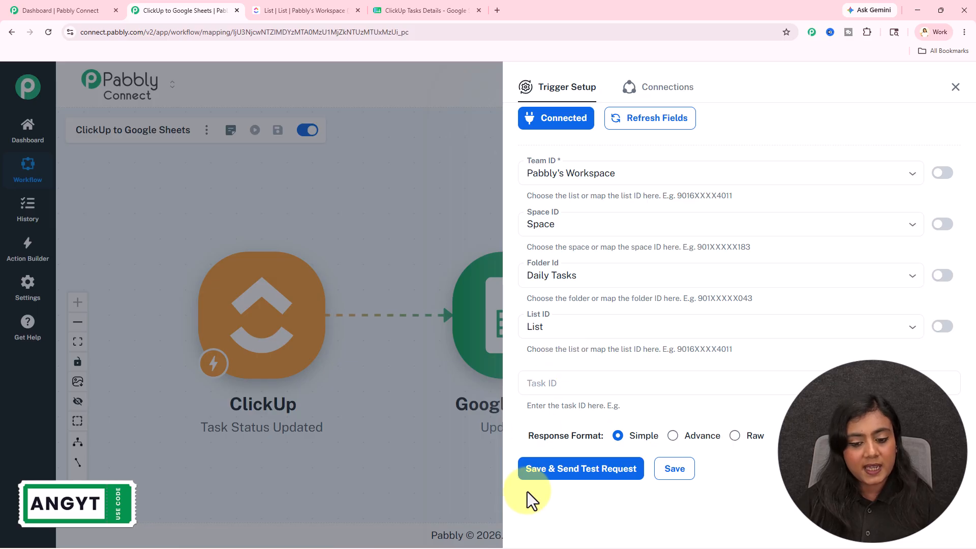
click(641, 481)
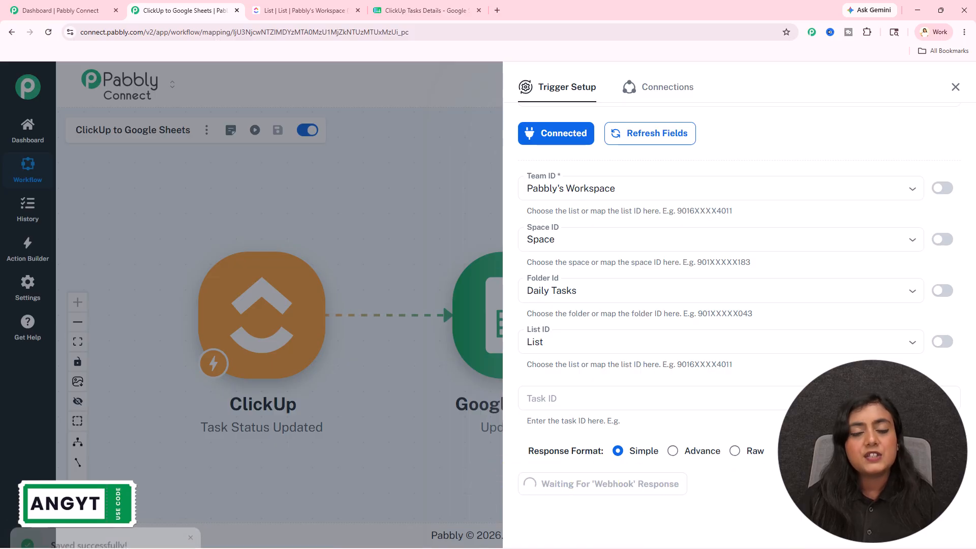
click(572, 89)
scroll(682, 316, down, 2)
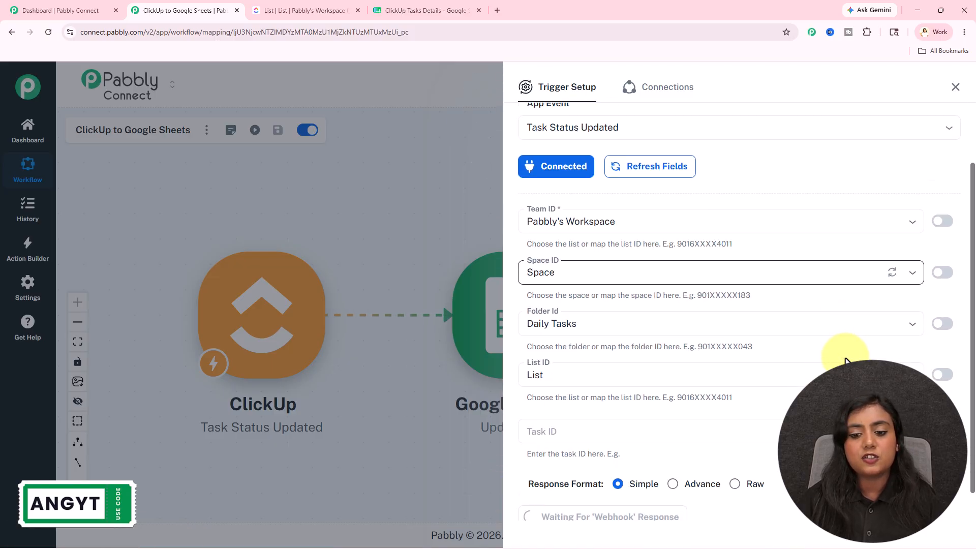
- Switch to ClickUp and open the Database Index Optimization task from the Daily Tasks list
click(322, 4)
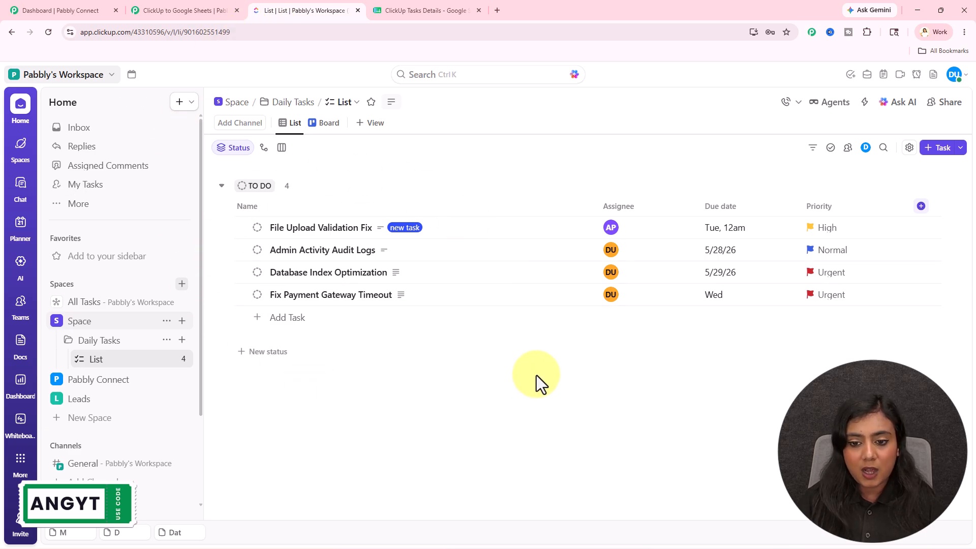
click(163, 9)
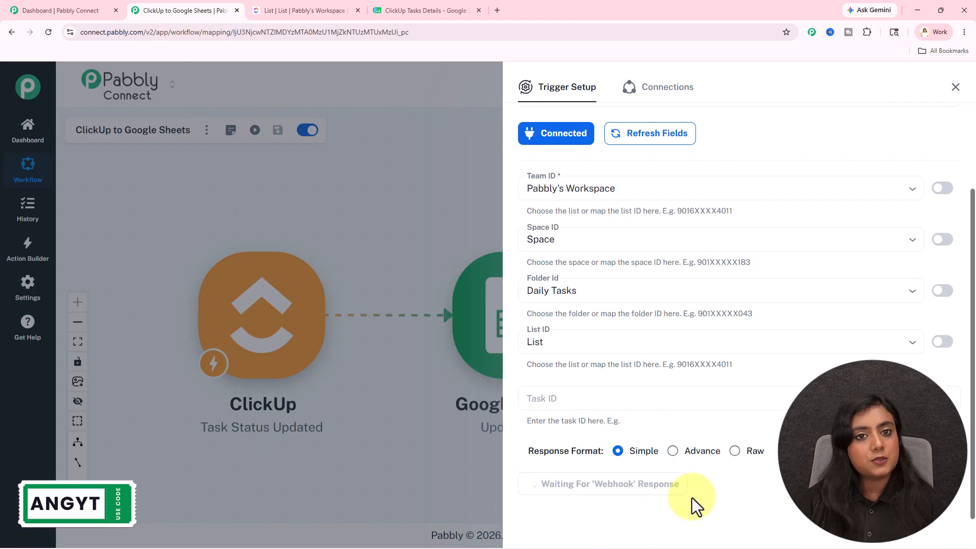
click(319, 2)
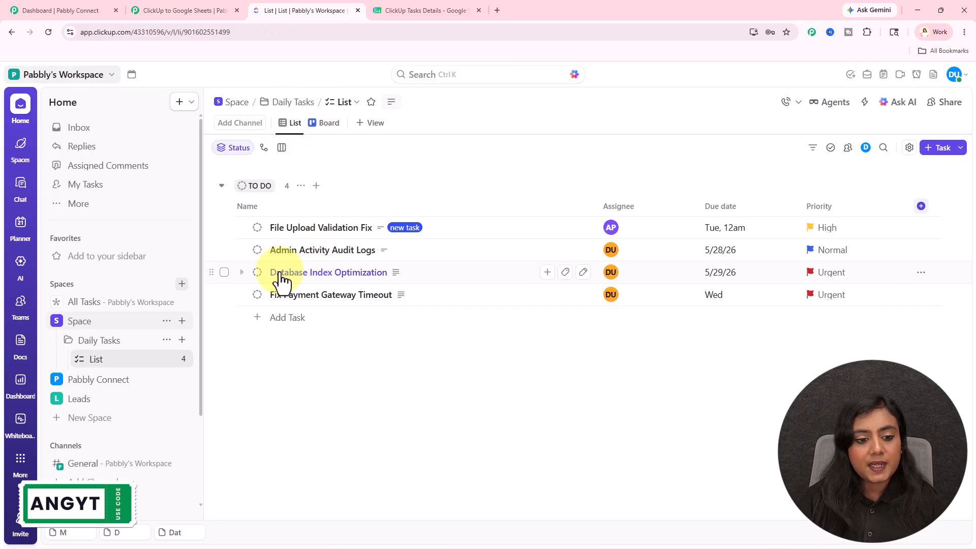
click(339, 274)
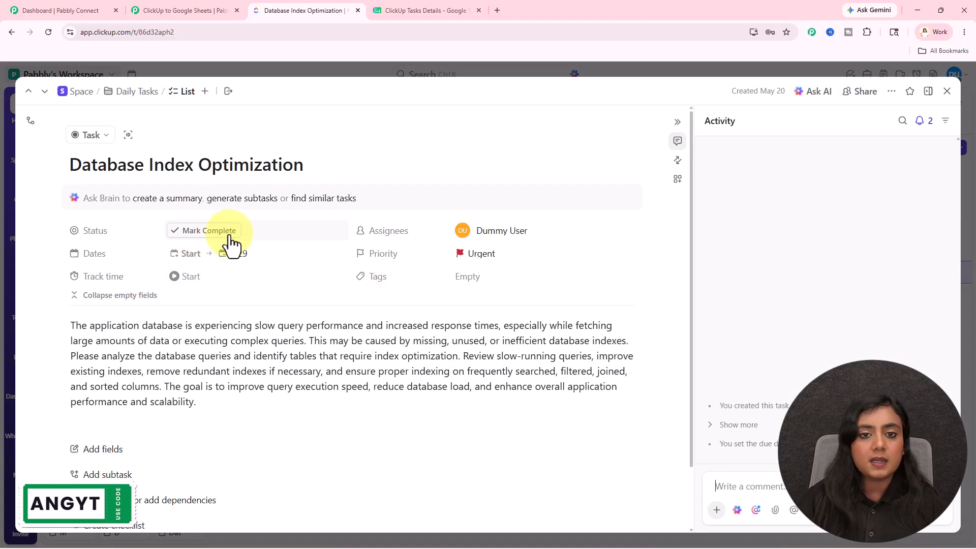
- Check the Database Index Optimization row and its Status cell in the ClickUp Tasks Details spreadsheet
click(450, 10)
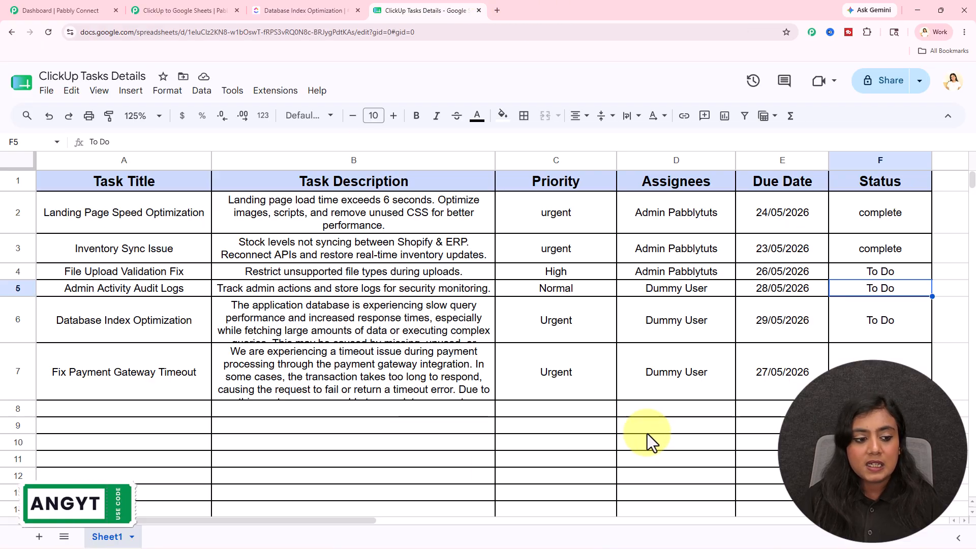
drag(133, 321, 866, 319)
click(865, 320)
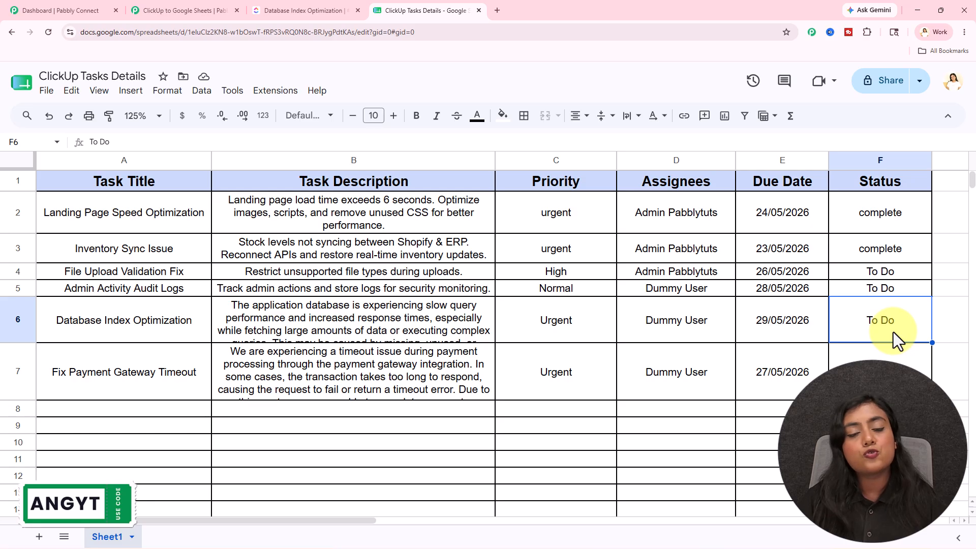
- Return to ClickUp and mark the Database Index Optimization task as complete
click(168, 10)
click(273, 8)
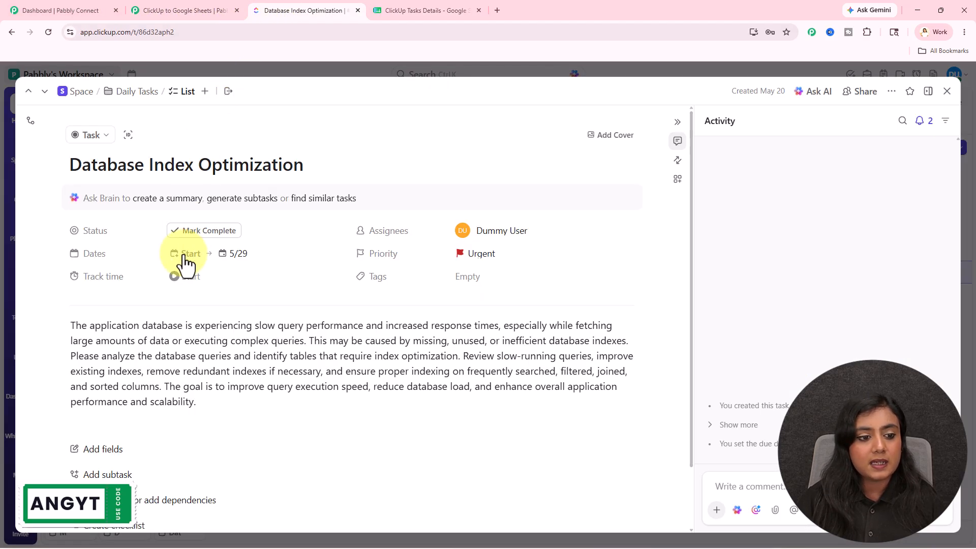
click(204, 231)
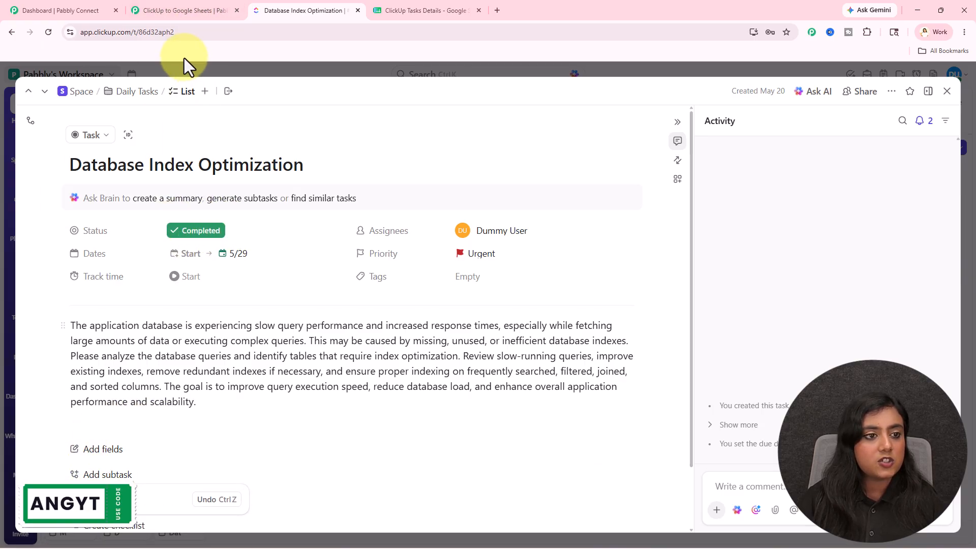
- Switch to Pabbly Connect and examine the task ID and task name in the trigger's captured response
click(185, 11)
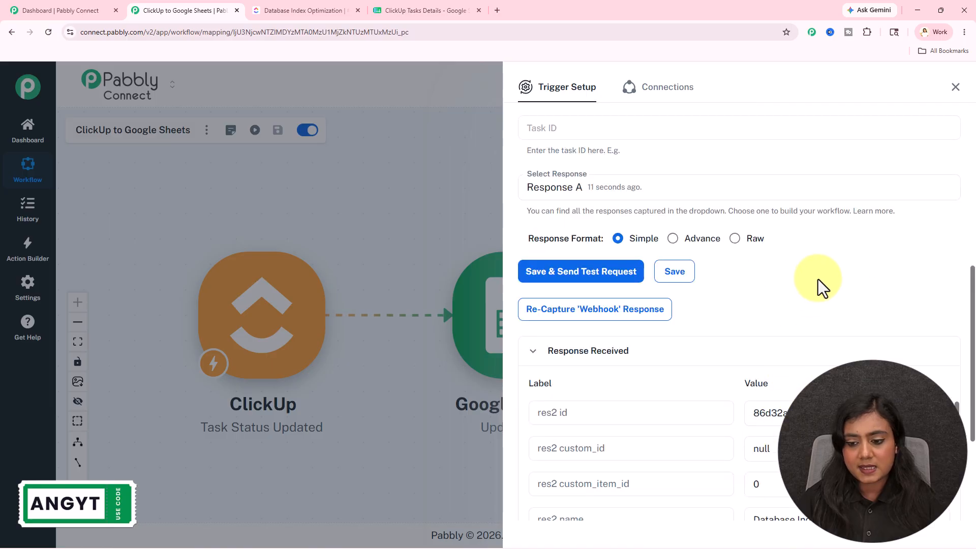
scroll(818, 279, down, 4)
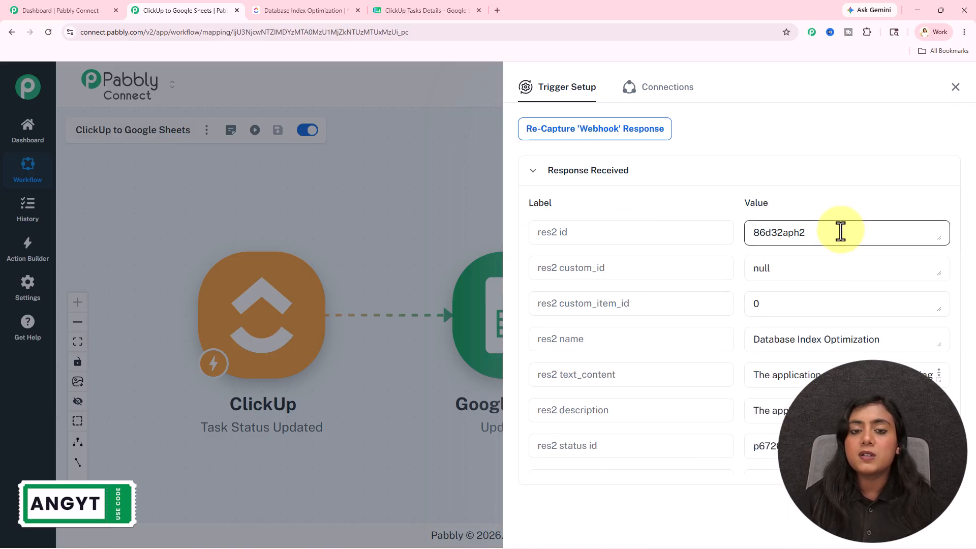
drag(822, 229, 726, 233)
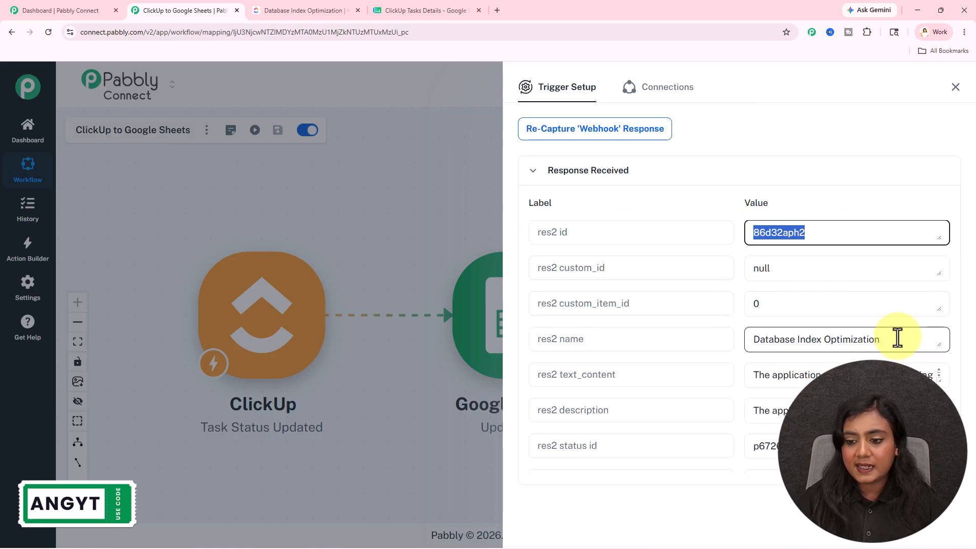
drag(898, 338, 754, 342)
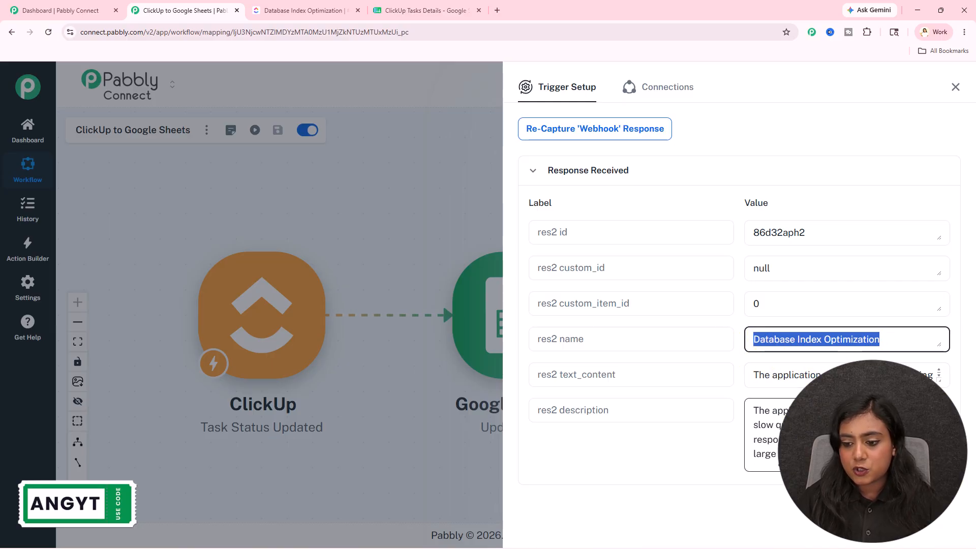
scroll(711, 366, down, 5)
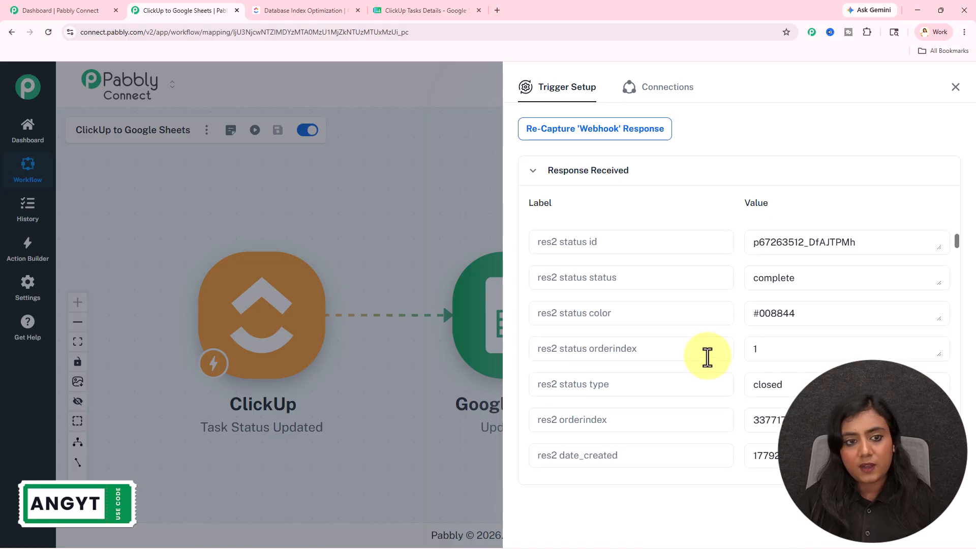
- Compare the task's status in ClickUp with the status in the captured response, and review the remaining response fields
click(304, 4)
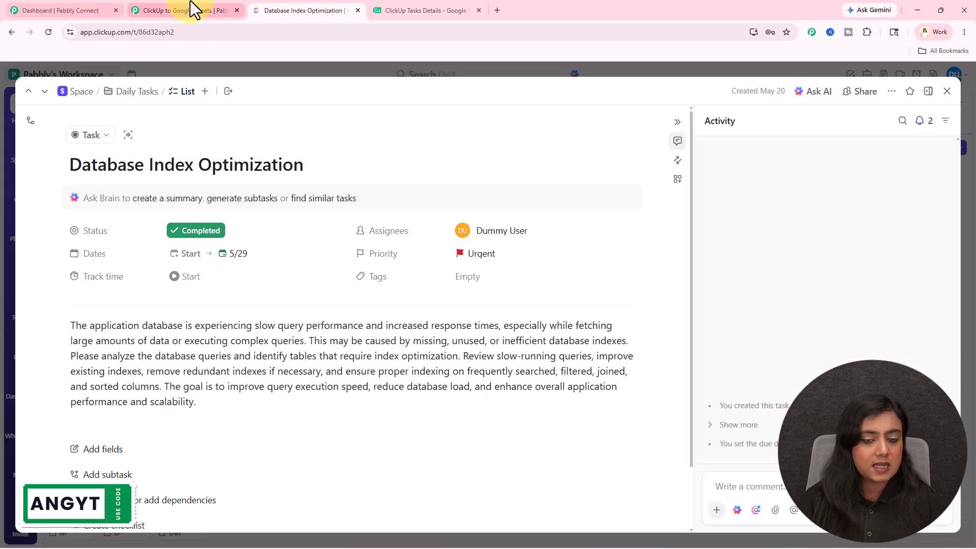
click(190, 8)
scroll(837, 371, up, 2)
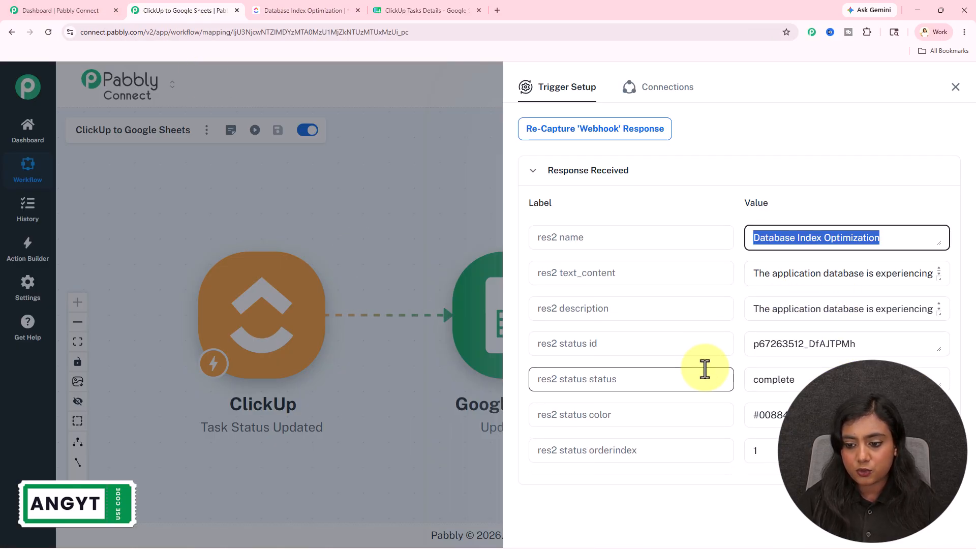
scroll(704, 371, down, 3)
scroll(779, 311, up, 1)
drag(800, 277, 728, 279)
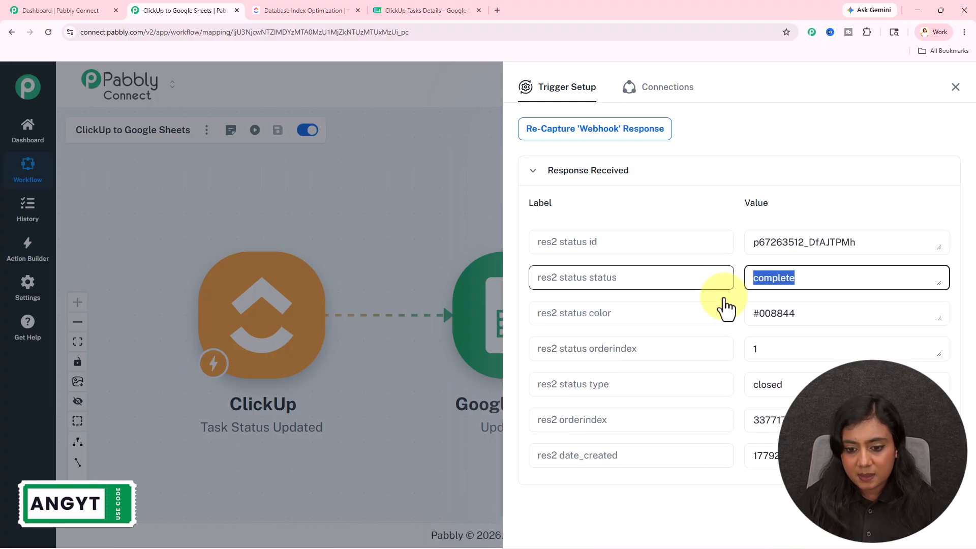
scroll(798, 376, down, 7)
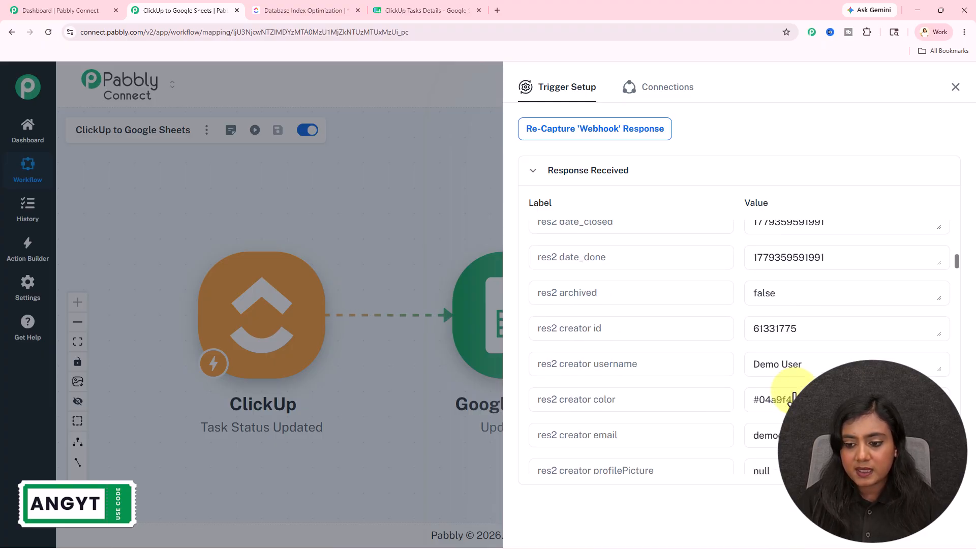
- Examine the creator, assignee, watcher, priority and due date fields in the captured response, and close the trigger setup
scroll(763, 427, down, 3)
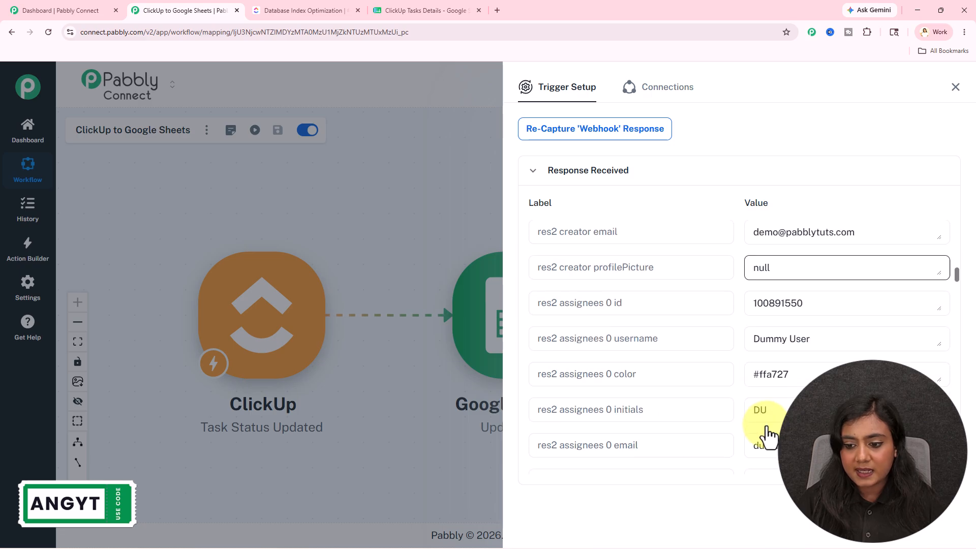
scroll(806, 399, down, 11)
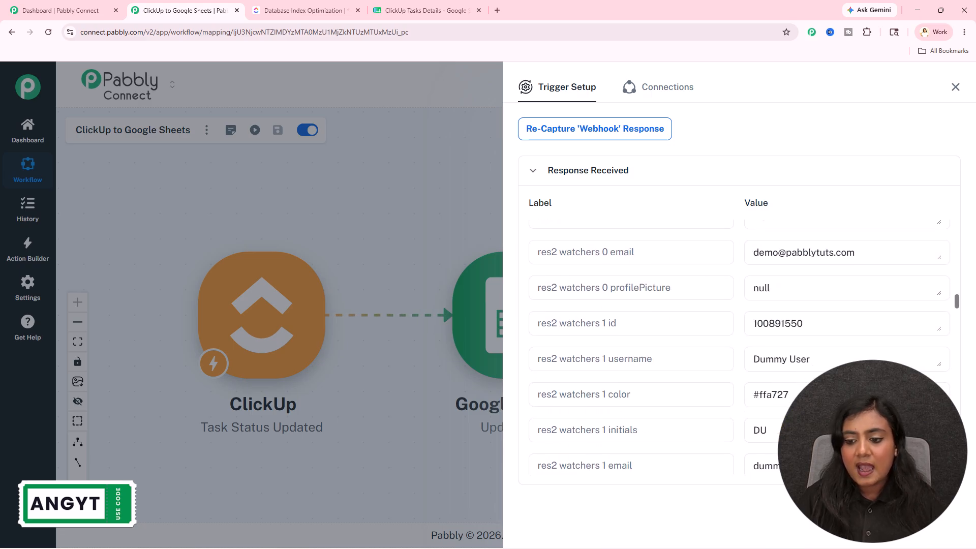
scroll(722, 260, down, 5)
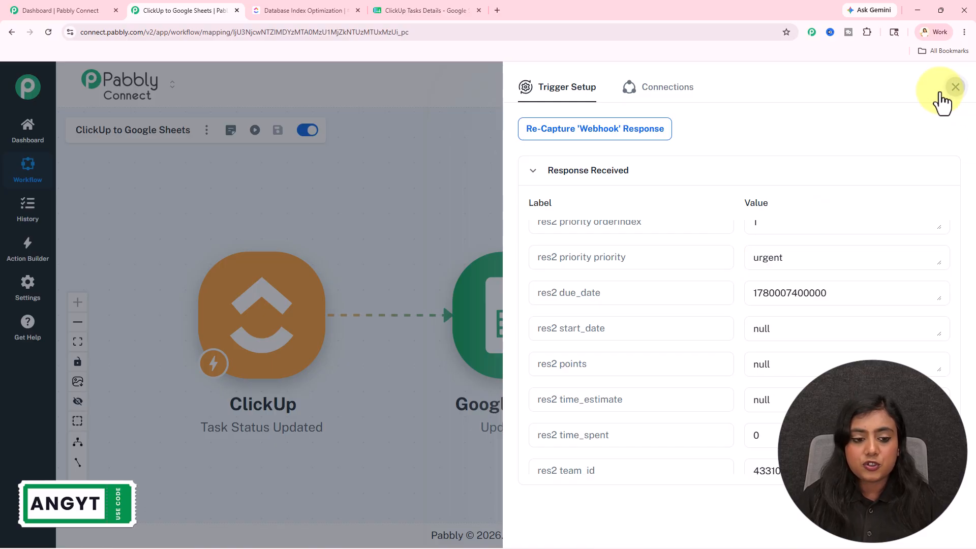
click(956, 87)
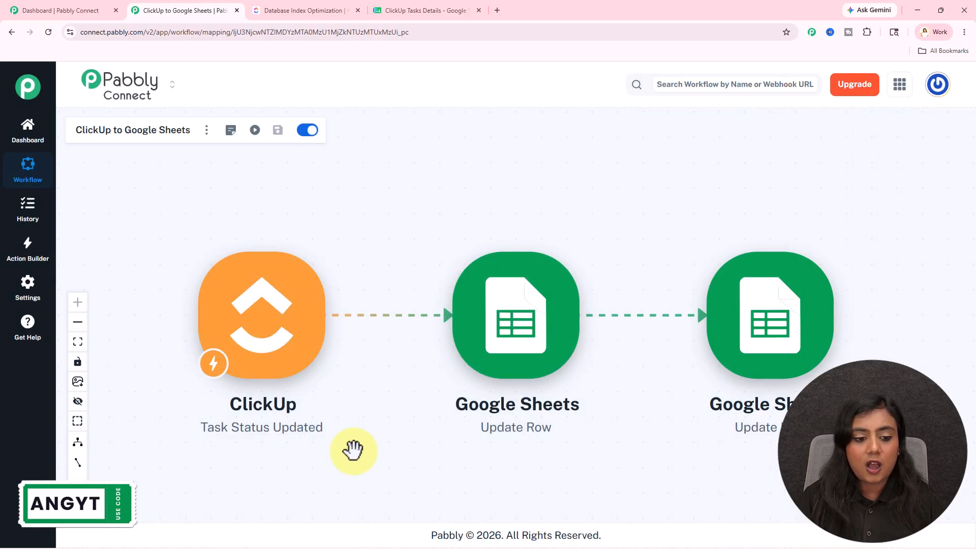
- Compare the Database Index Optimization task in ClickUp with its row in the ClickUp Tasks Details spreadsheet, and return to Pabbly Connect
click(275, 11)
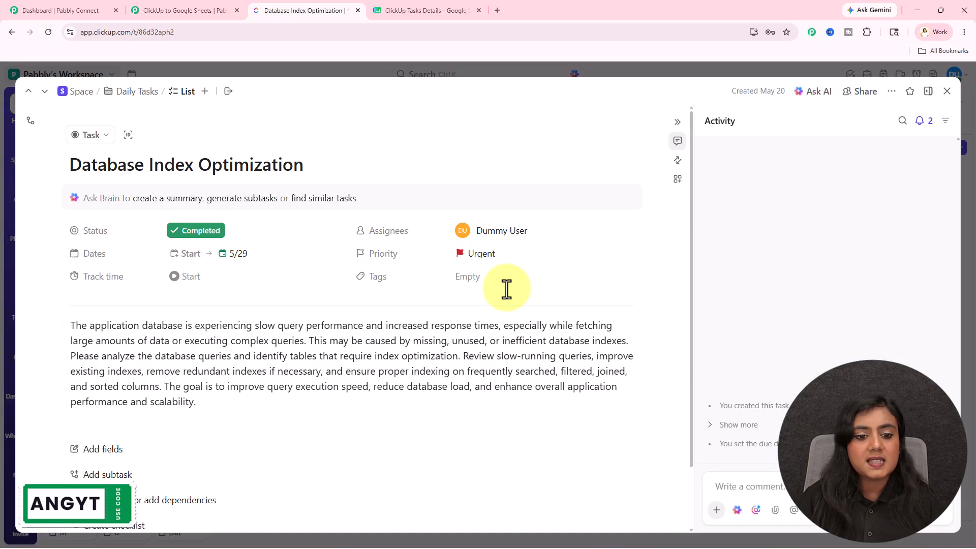
click(430, 11)
drag(206, 318, 868, 338)
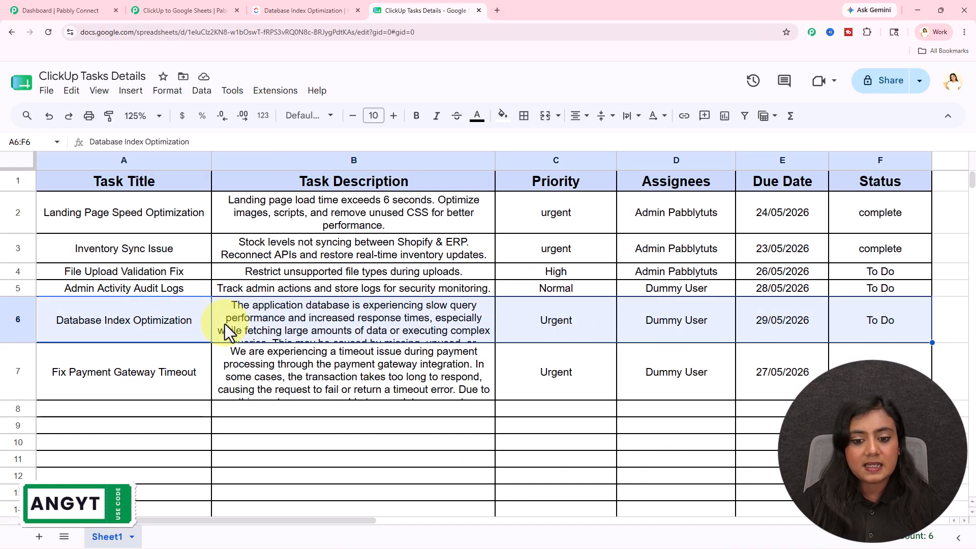
click(216, 10)
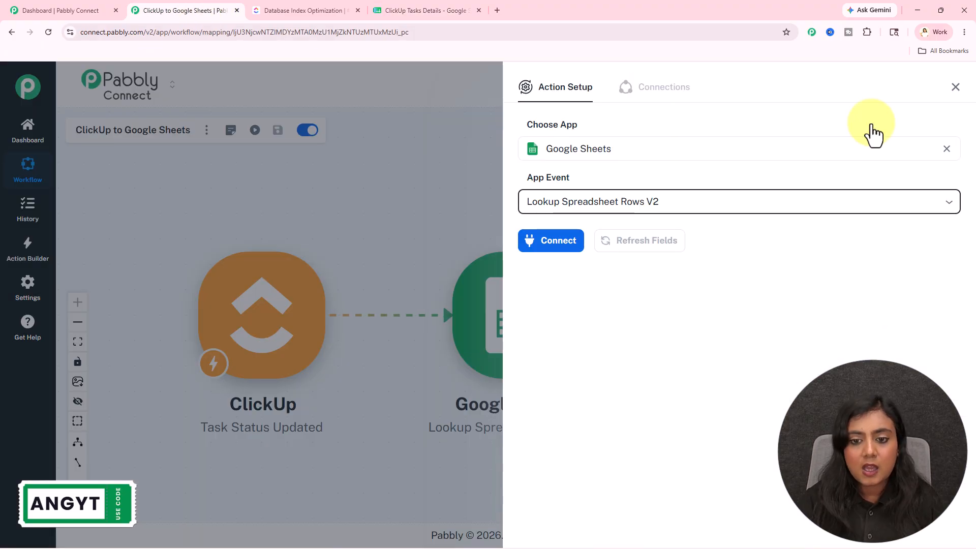
- Set the first Google Sheets action's event to Lookup Spreadsheet Rows V2, and check the Database Index Optimization row in the spreadsheet
click(729, 411)
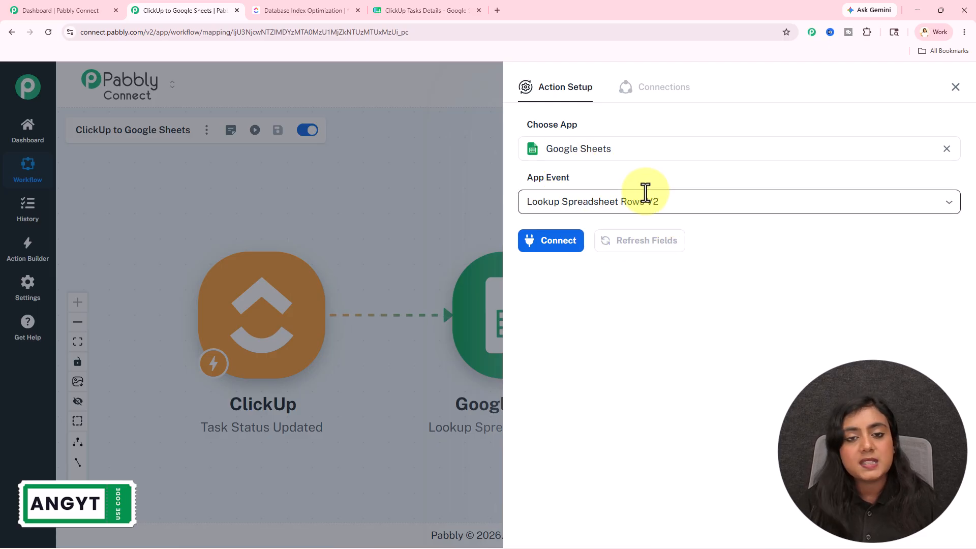
click(446, 10)
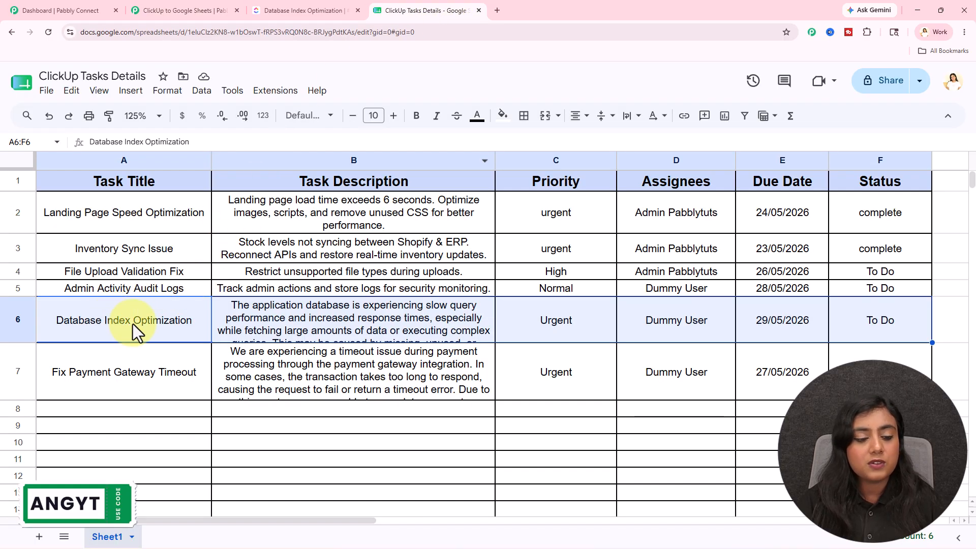
click(867, 408)
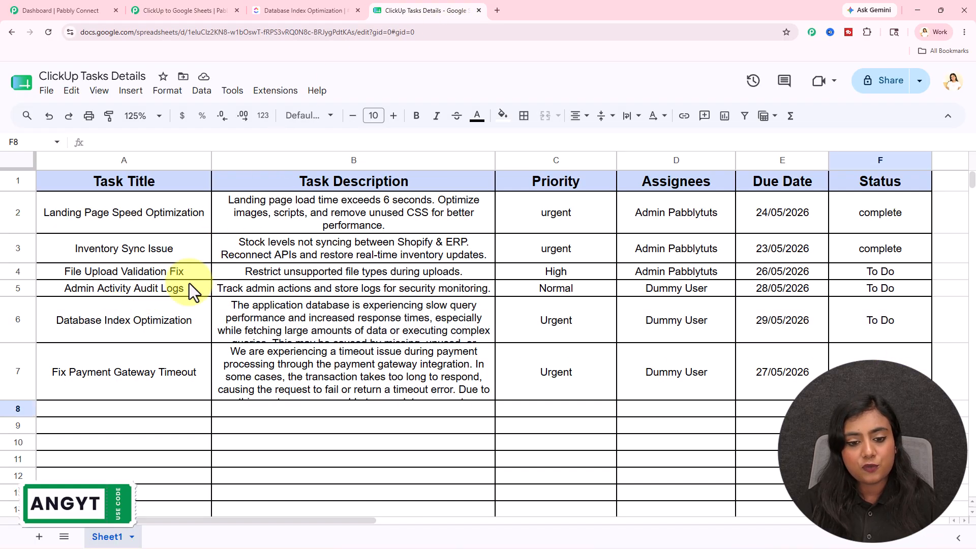
click(181, 9)
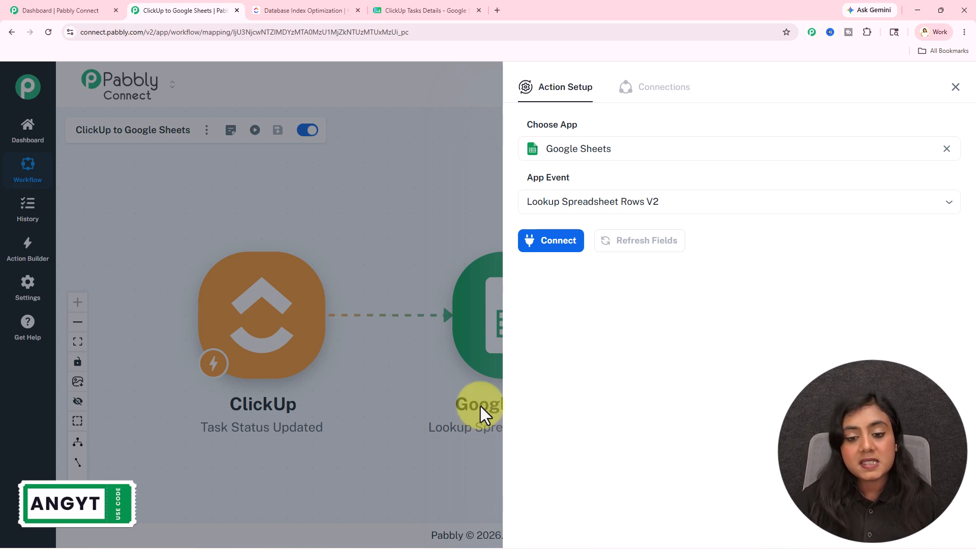
- Connect the lookup action through a new Google Sheets connection, choosing the Google account and allowing Pabbly Connect Sheets access
click(551, 249)
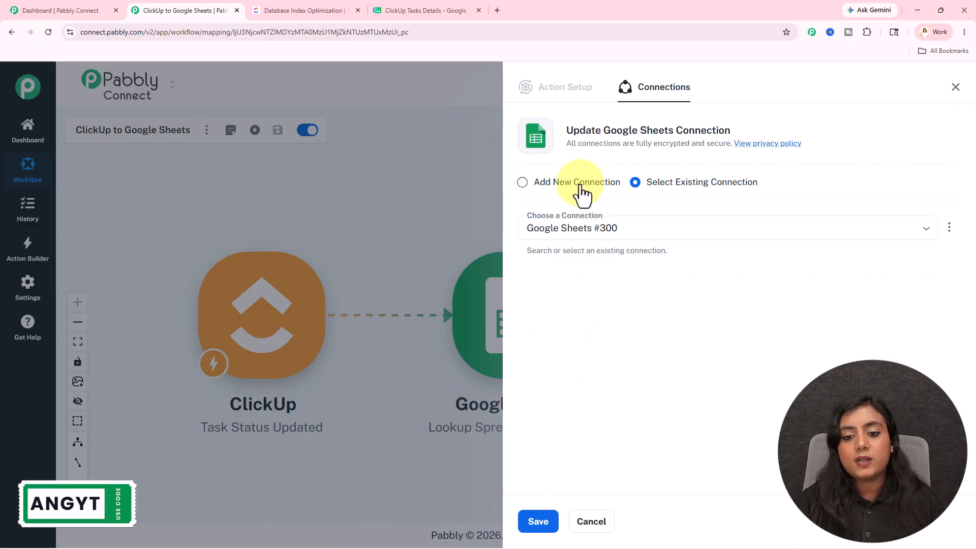
click(580, 187)
click(575, 305)
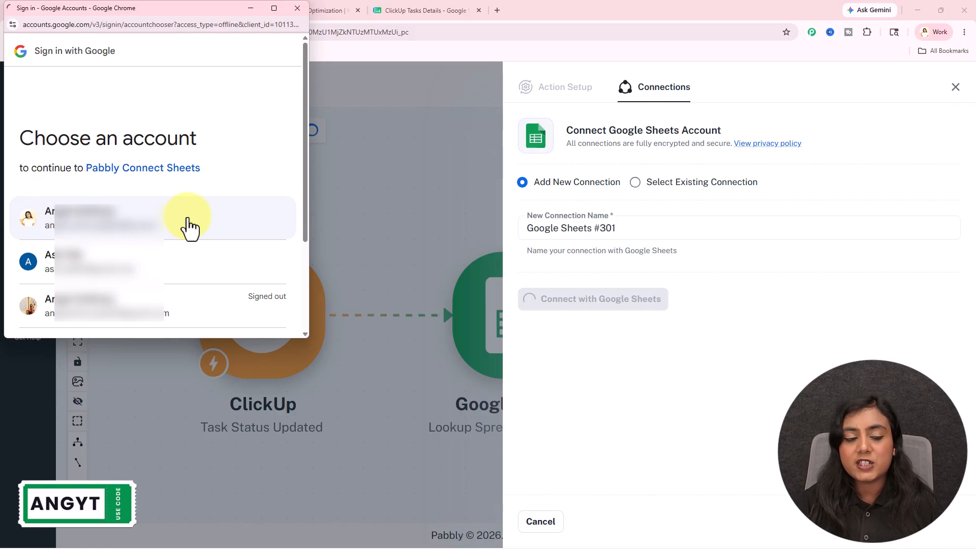
click(189, 227)
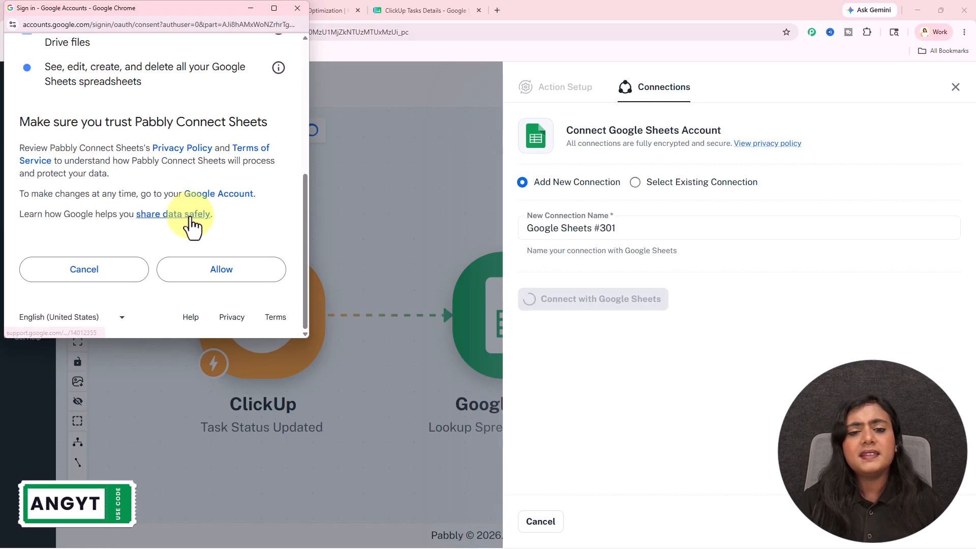
click(194, 274)
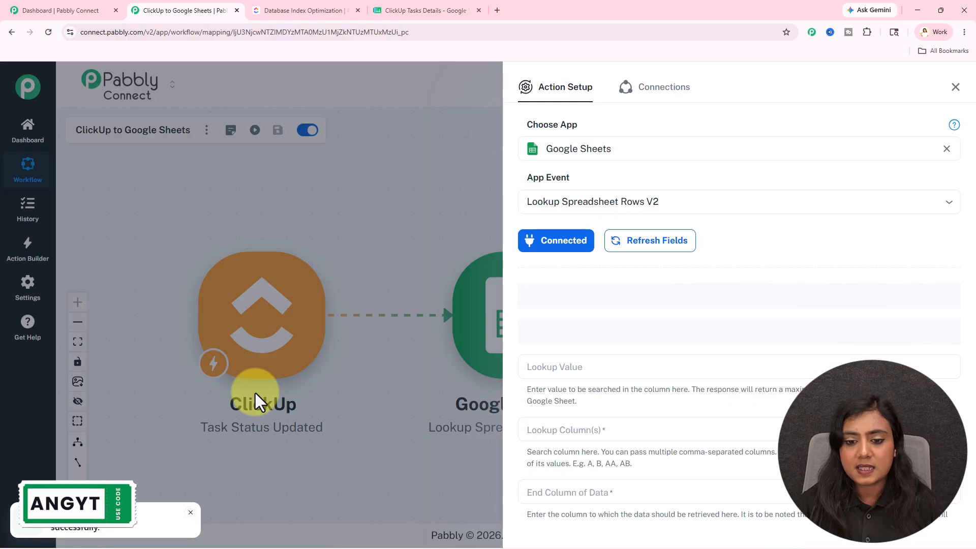
- Check the spreadsheet's name in Google Sheets, and choose the ClickUp Tasks Details spreadsheet and Sheet1 for the lookup
click(376, 12)
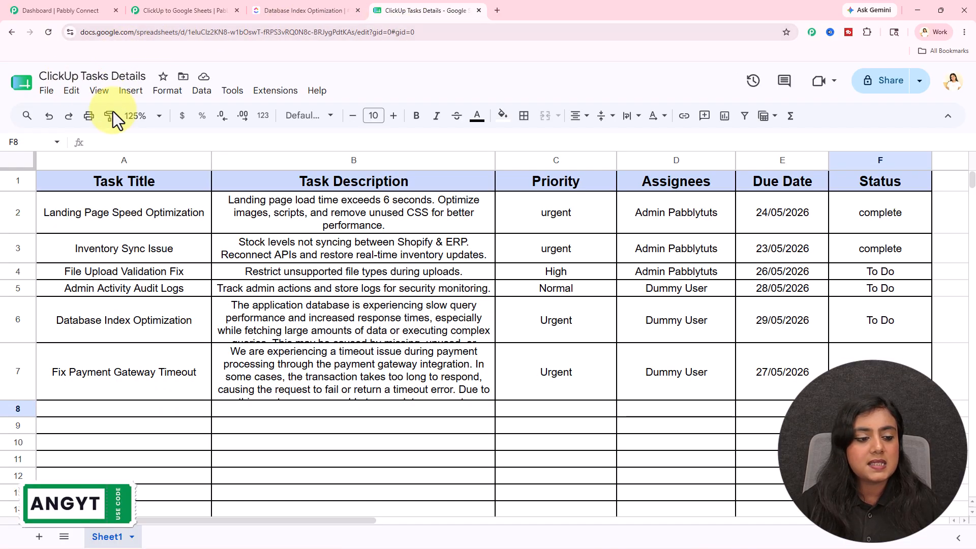
click(222, 10)
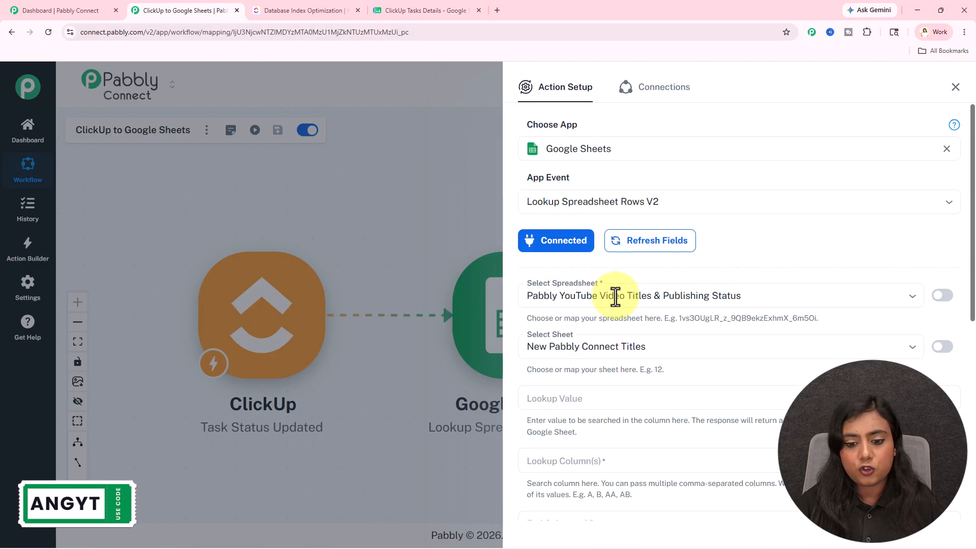
click(616, 299)
click(606, 345)
scroll(605, 340, down, 2)
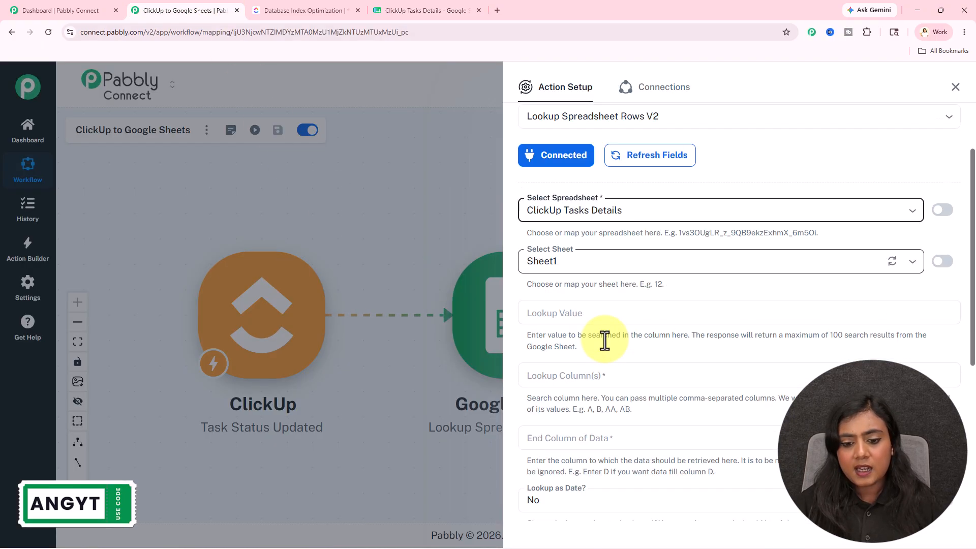
- Check the task title in ClickUp and the spreadsheet, and map the lookup value to the ClickUp trigger's res2 name field
scroll(606, 341, down, 2)
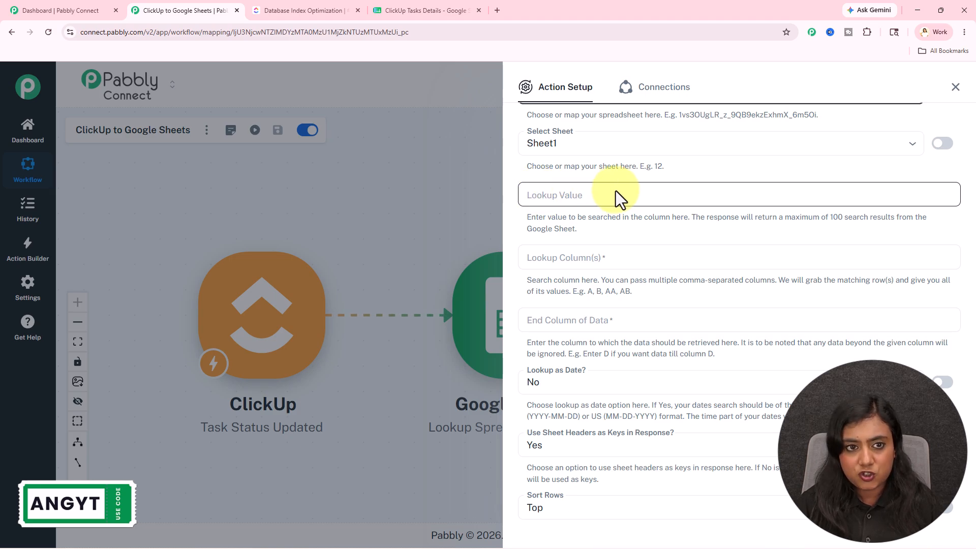
click(329, 9)
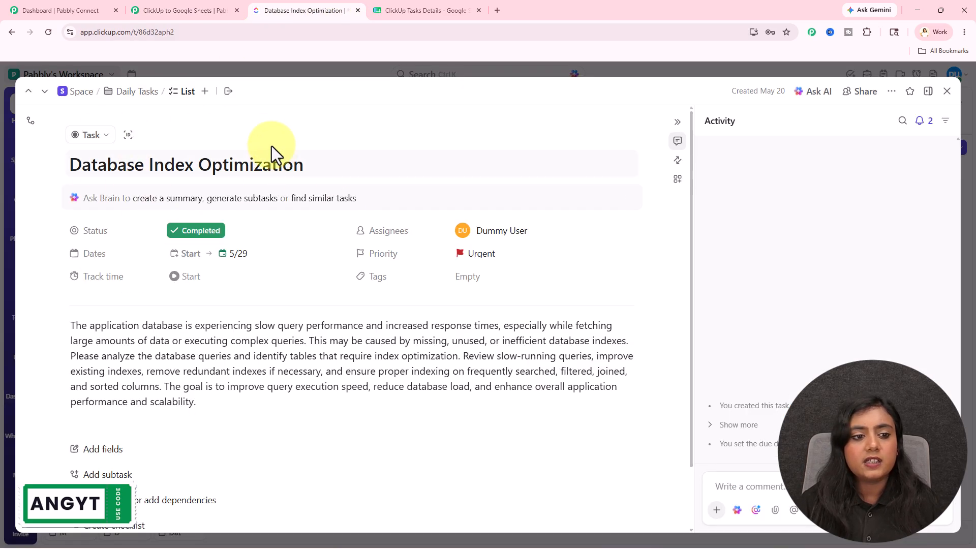
click(414, 8)
click(191, 9)
click(566, 200)
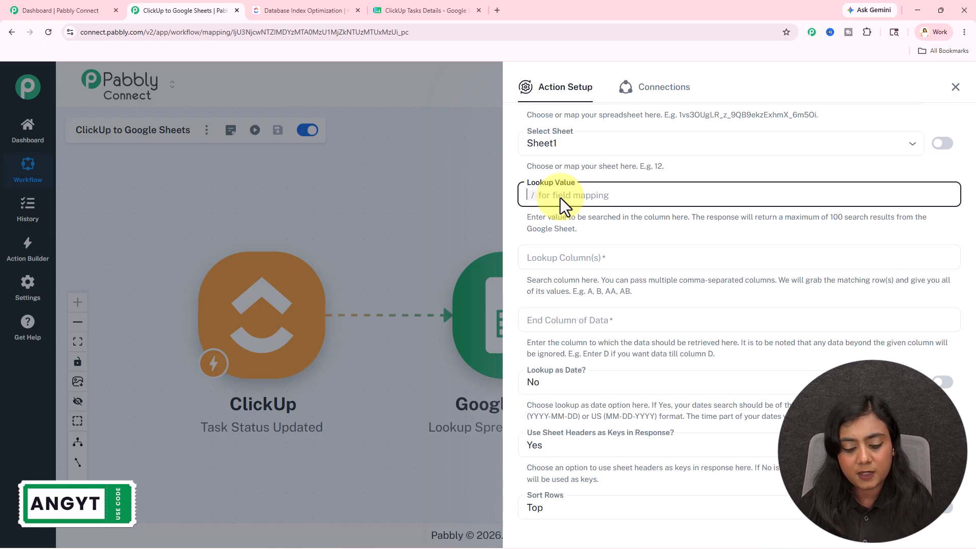
text(/)
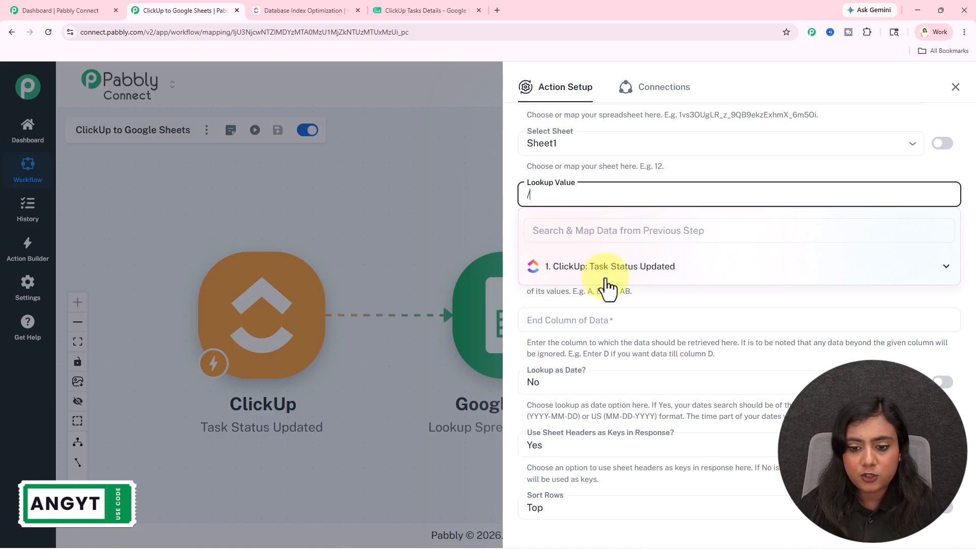
click(648, 274)
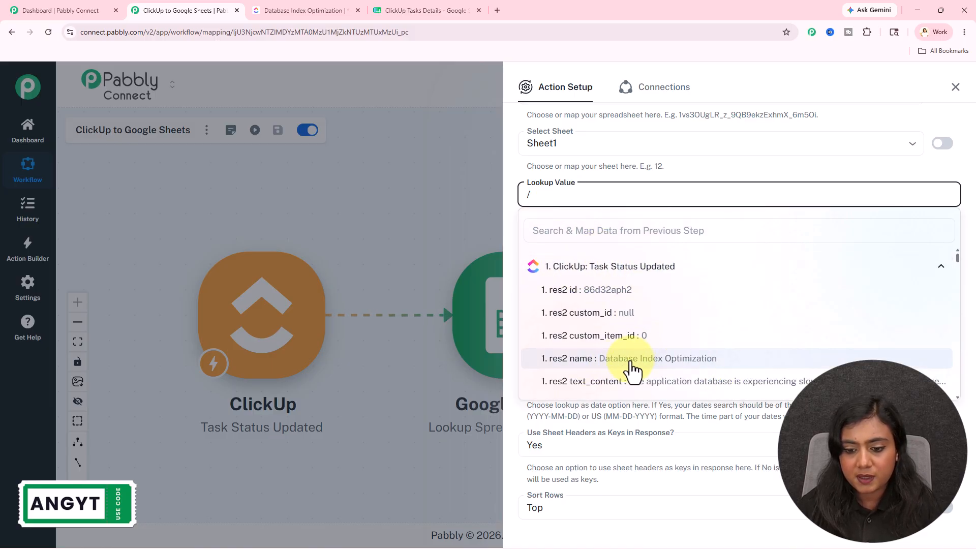
click(727, 359)
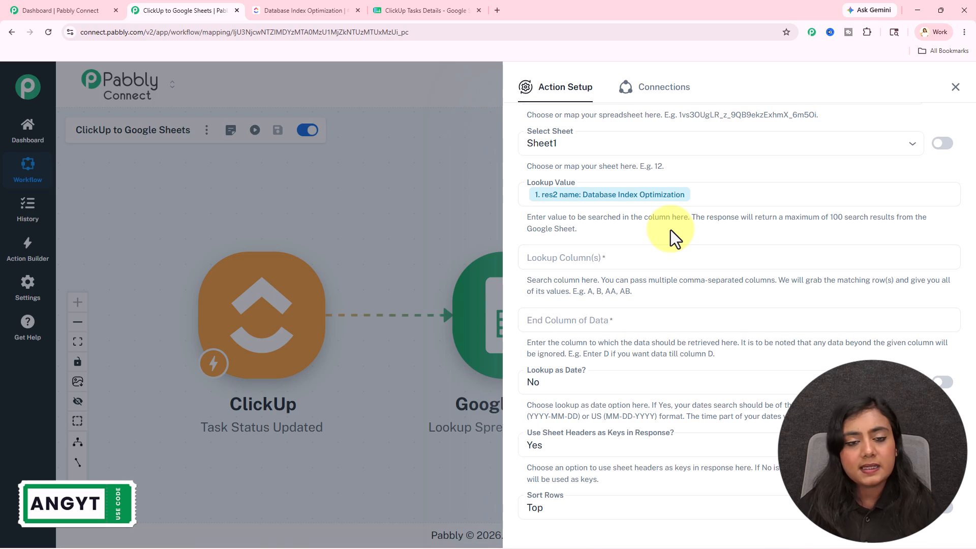
- Check which spreadsheet column holds the task titles, and set the lookup column to A
click(587, 260)
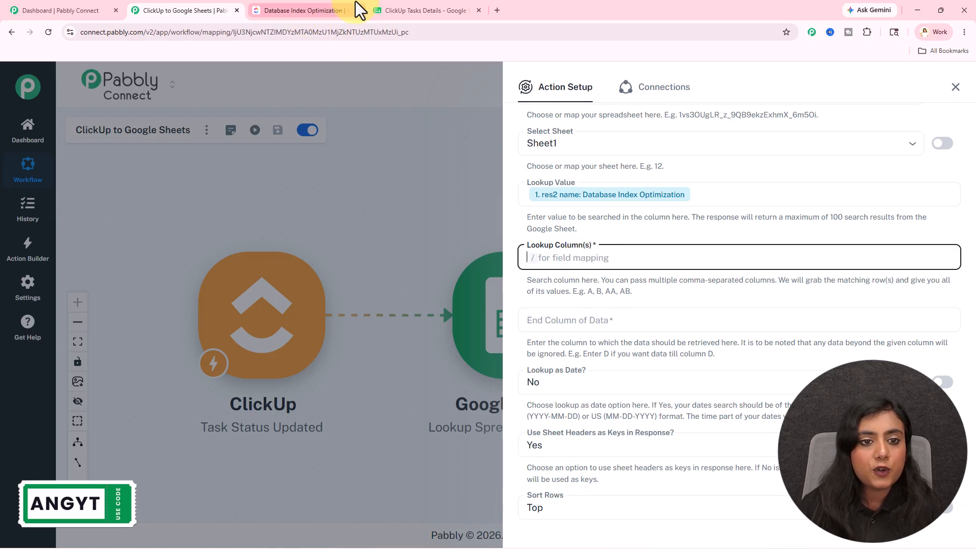
click(398, 10)
click(361, 161)
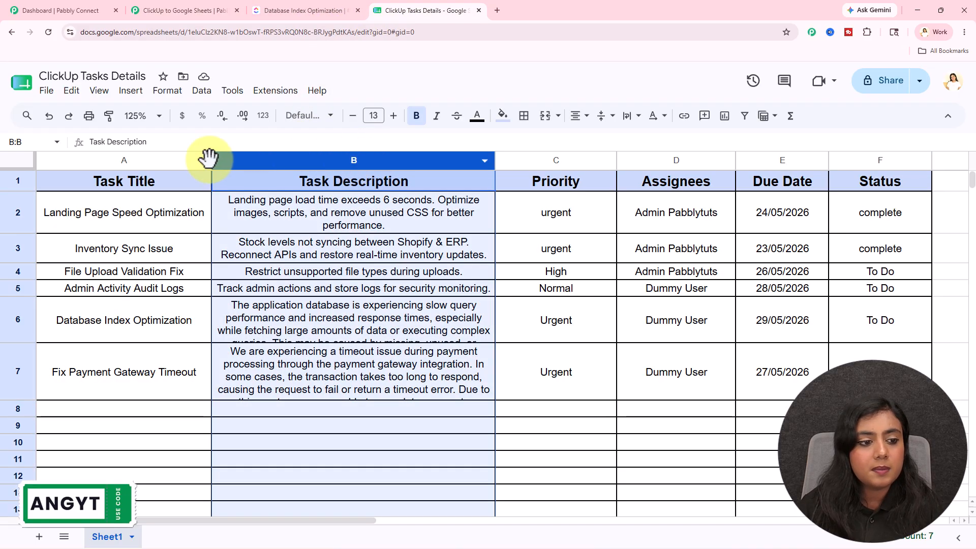
click(146, 161)
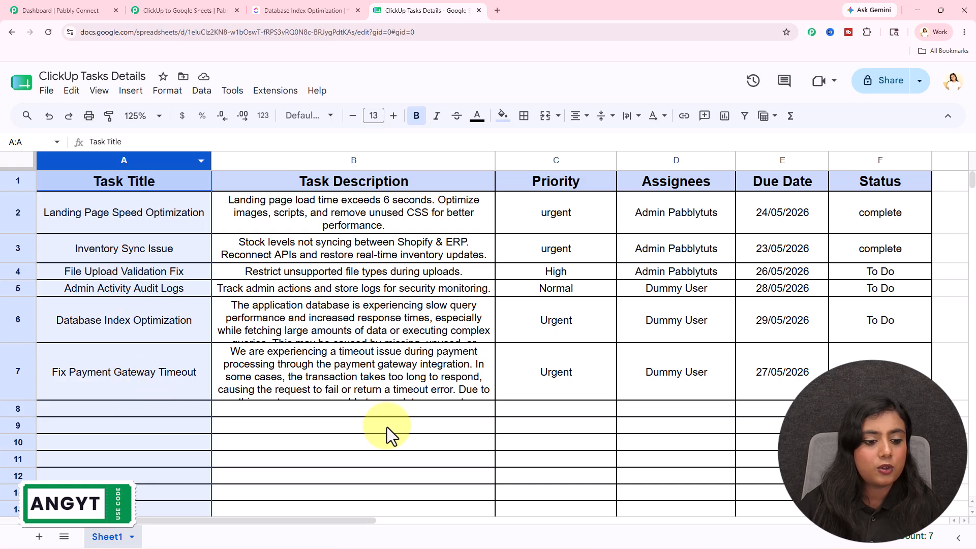
click(416, 413)
click(173, 6)
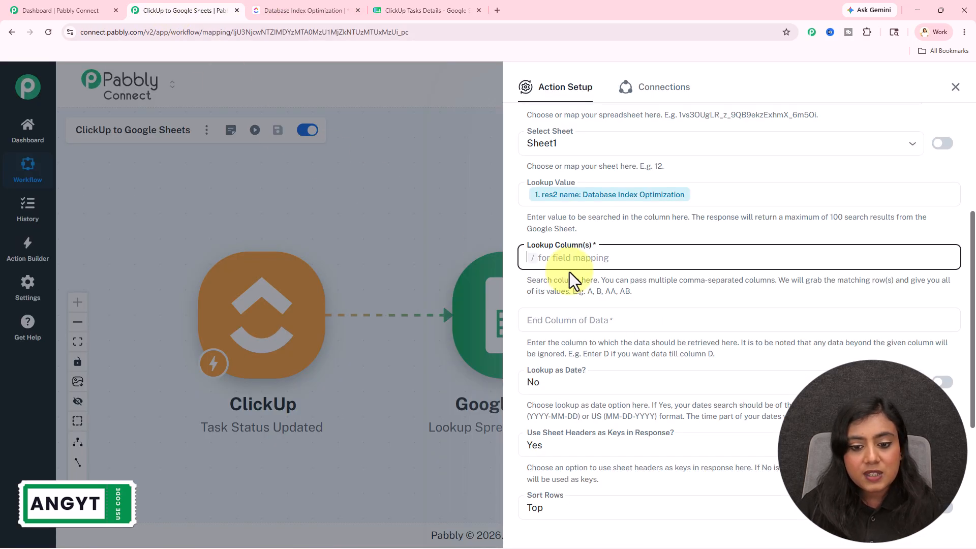
text(A)
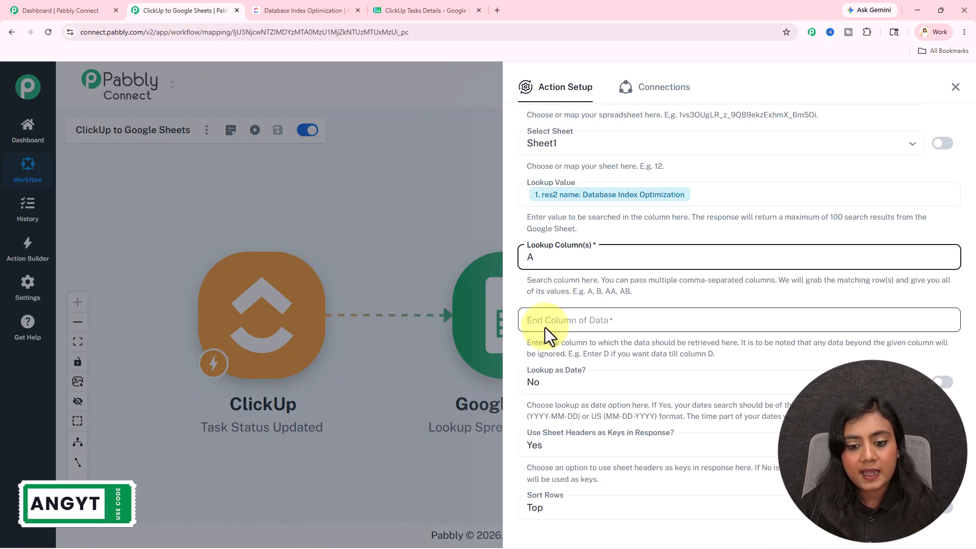
- Check the spreadsheet's last data column, set the end column of data to F, and review the remaining lookup options
click(462, 10)
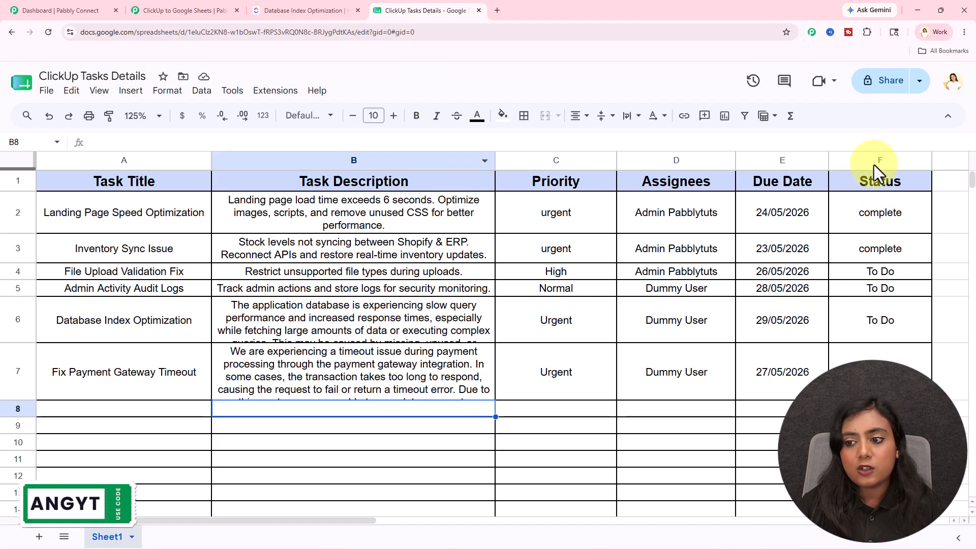
click(193, 7)
click(538, 319)
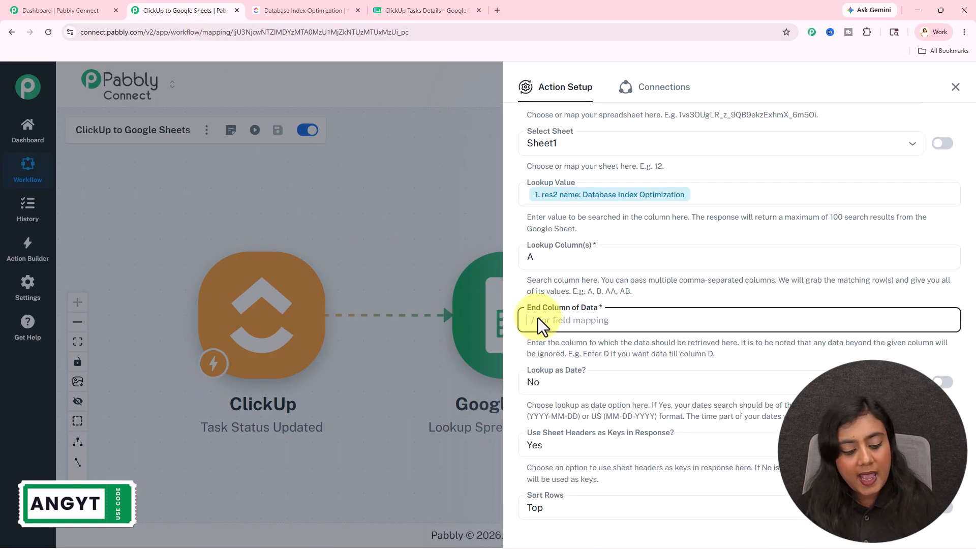
text(F)
scroll(605, 320, down, 3)
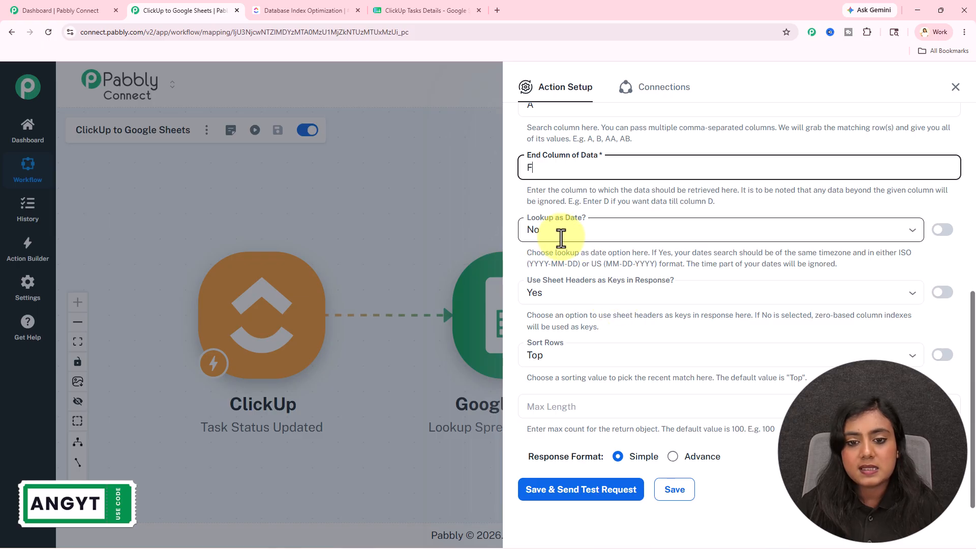
scroll(585, 224, up, 3)
scroll(584, 300, down, 3)
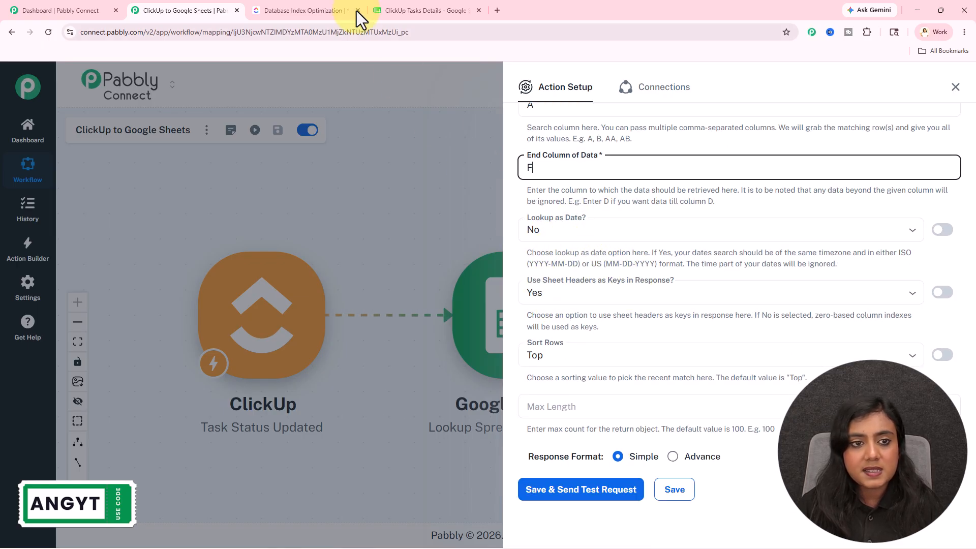
click(407, 10)
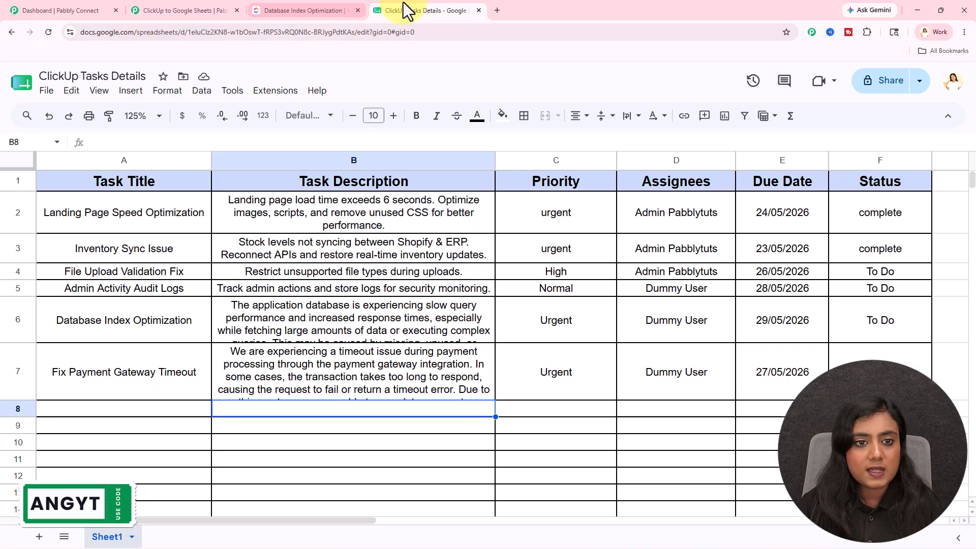
click(209, 3)
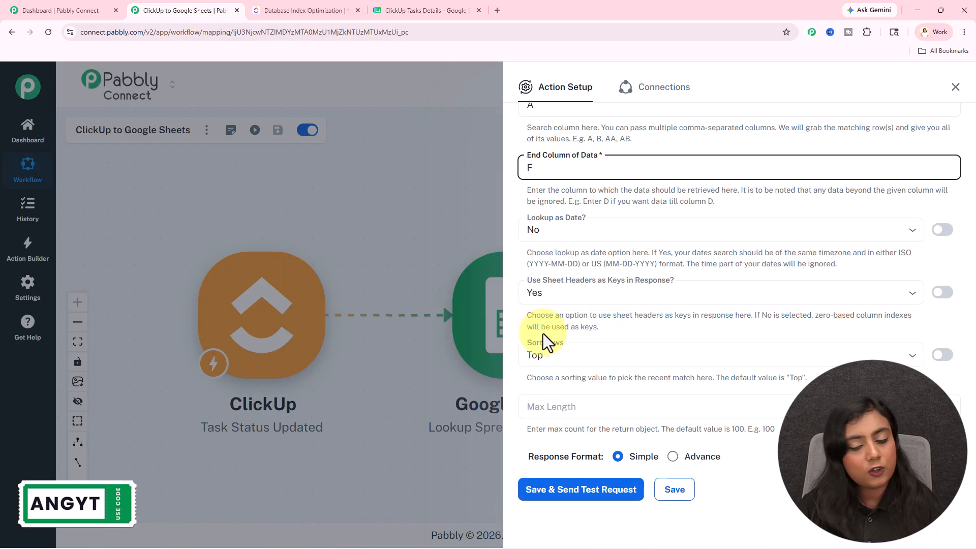
- Save the spreadsheet lookup step, send its test request, and bring up the received response
scroll(575, 343, down, 1)
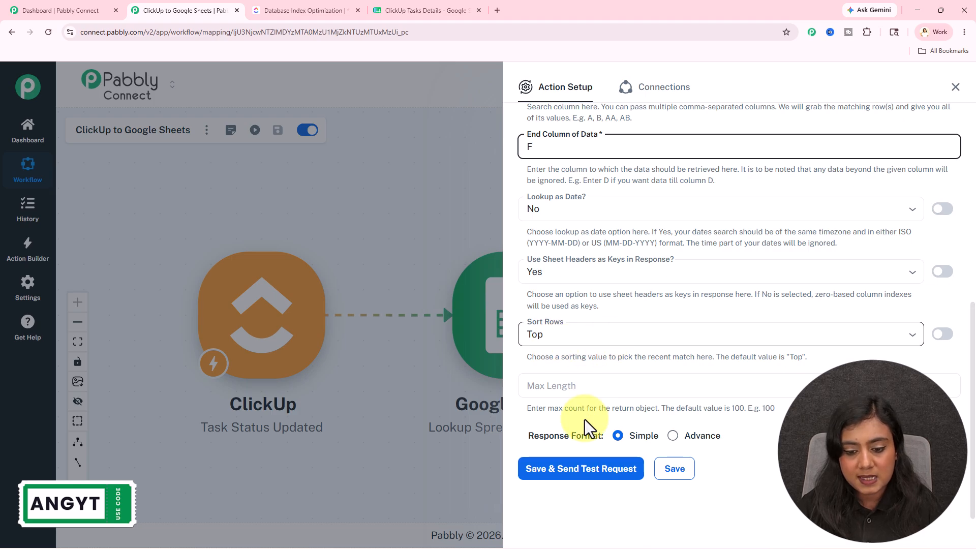
click(600, 469)
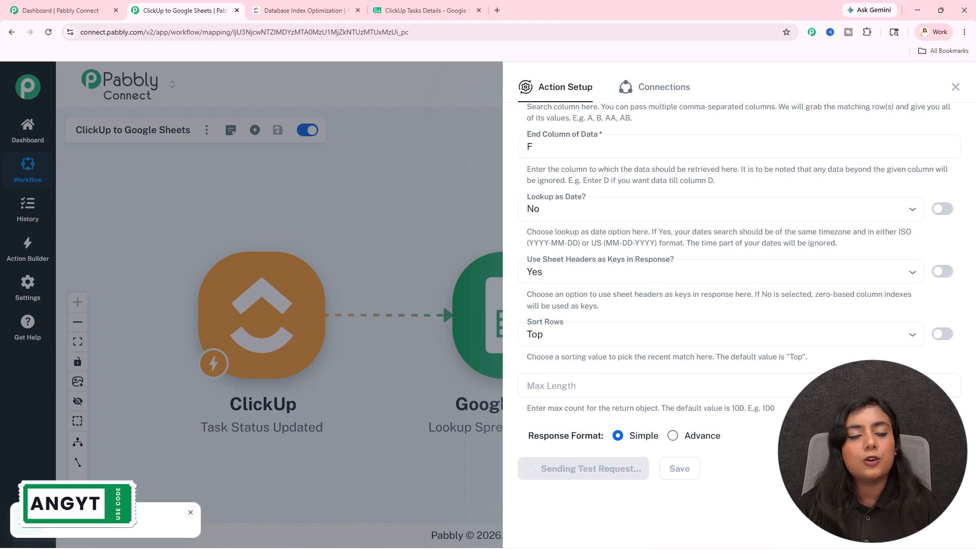
scroll(876, 318, down, 5)
scroll(762, 280, down, 2)
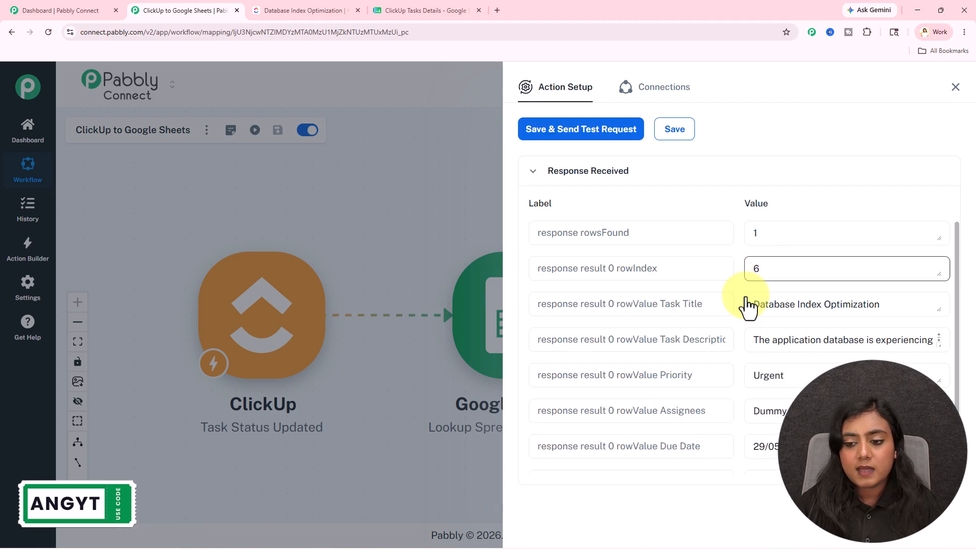
- Compare the lookup response with each cell of row 6 in the ClickUp Tasks Details spreadsheet, including the row index and status
click(409, 10)
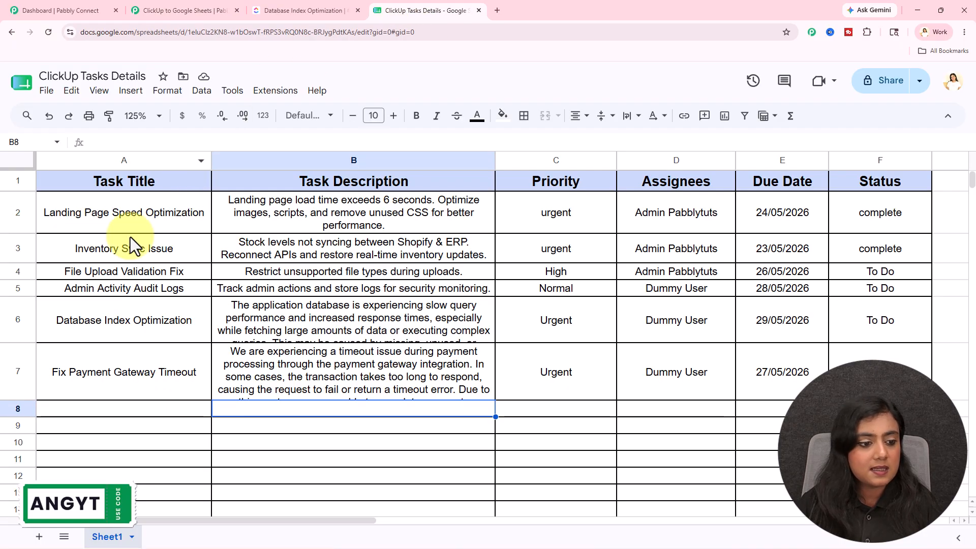
click(20, 319)
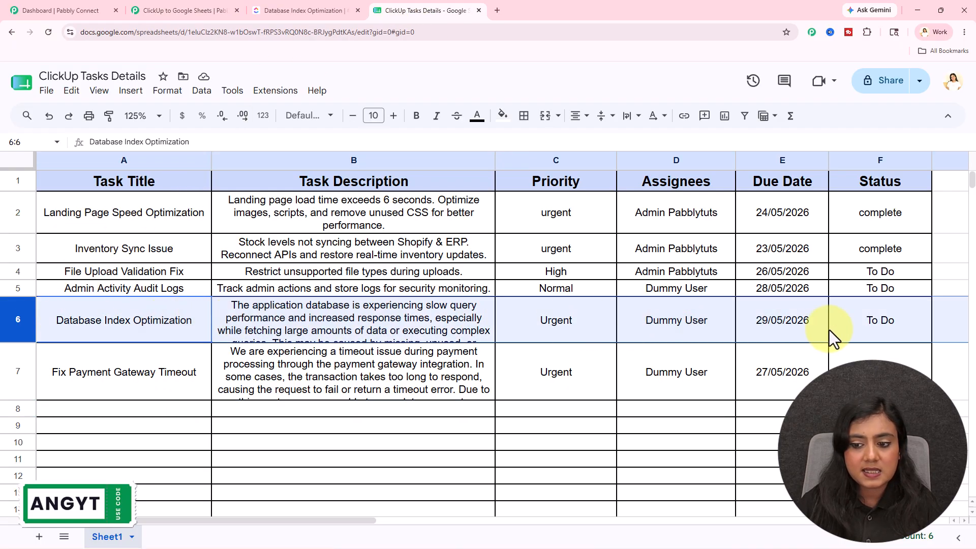
click(107, 311)
click(364, 316)
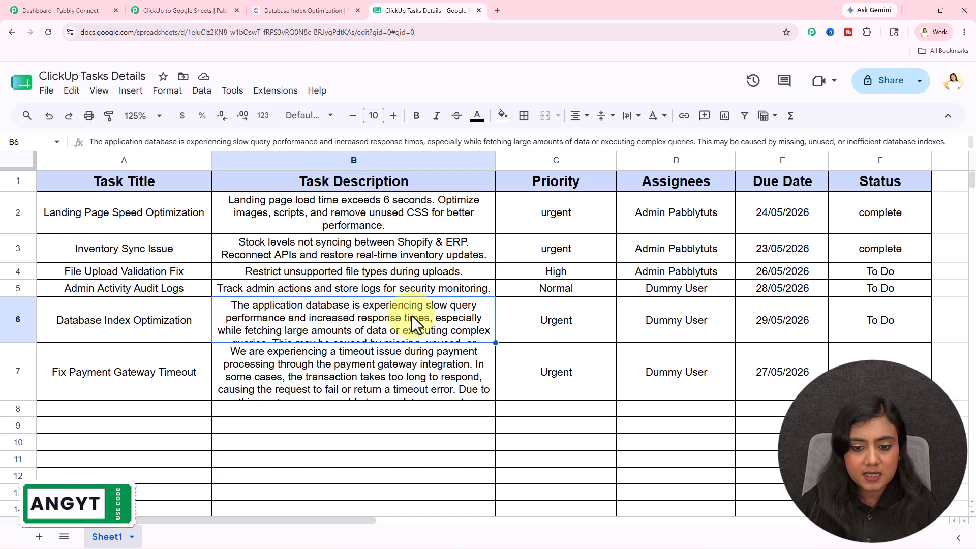
click(553, 318)
click(675, 323)
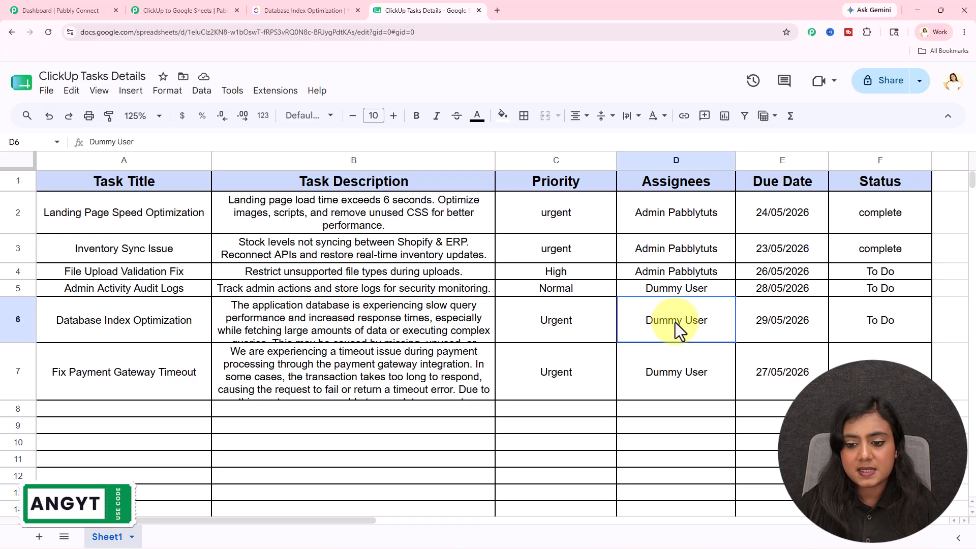
click(804, 324)
click(914, 327)
click(148, 10)
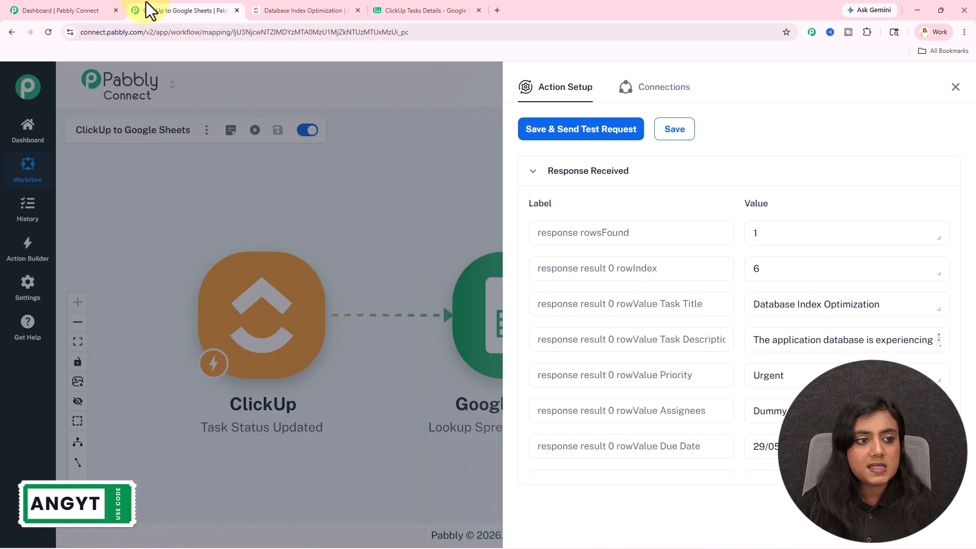
scroll(778, 374, down, 1)
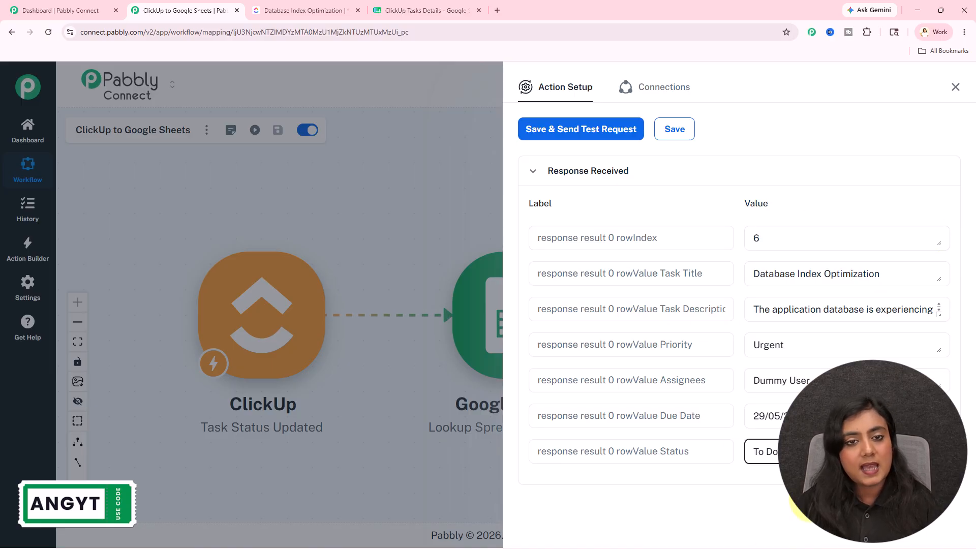
scroll(776, 248, up, 1)
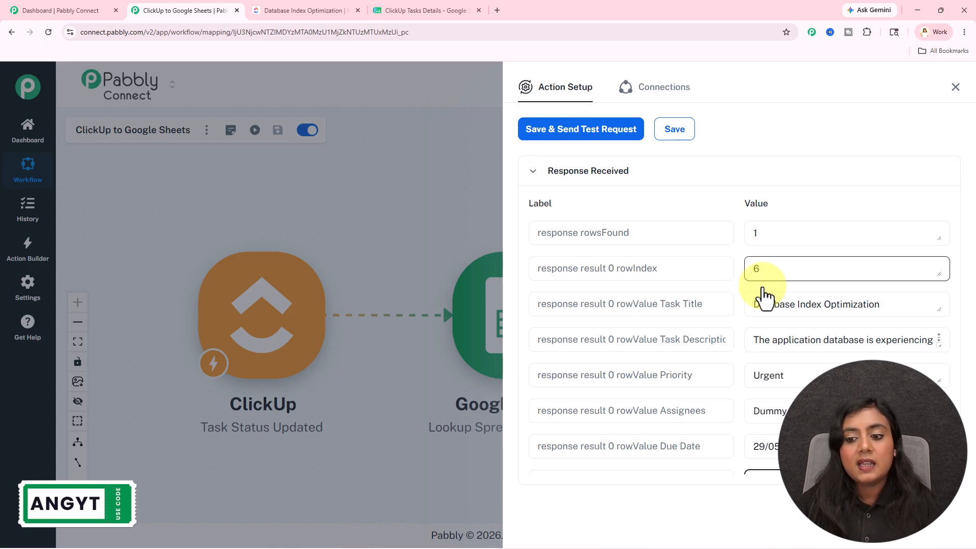
scroll(773, 331, down, 1)
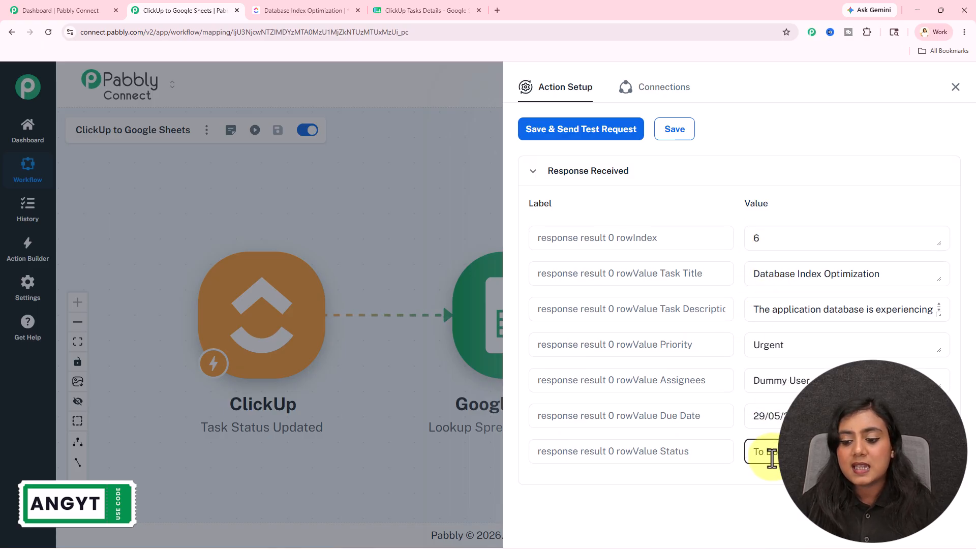
- Add a Google Sheets Update Row action, compare the task's status in ClickUp and the spreadsheet, and save the action's connection
click(956, 89)
click(814, 358)
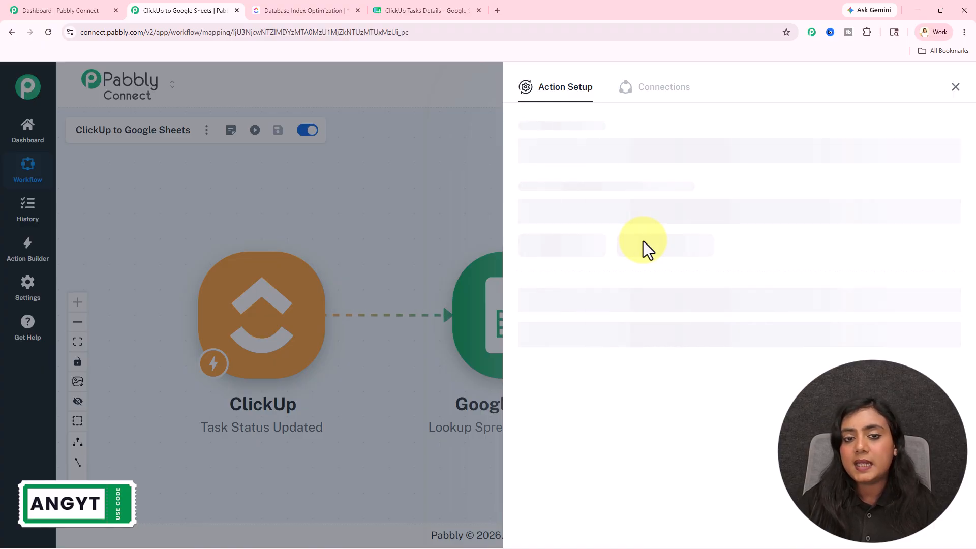
click(313, 10)
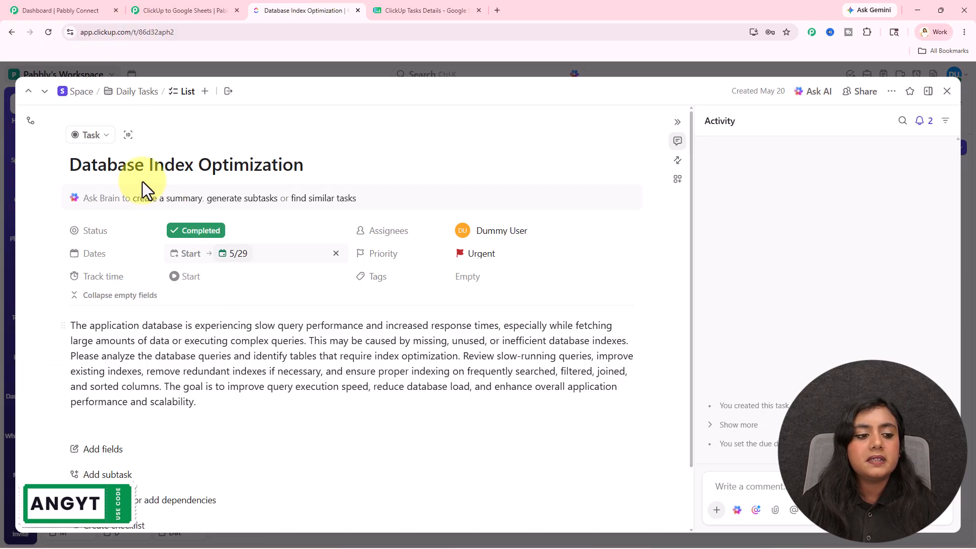
click(430, 10)
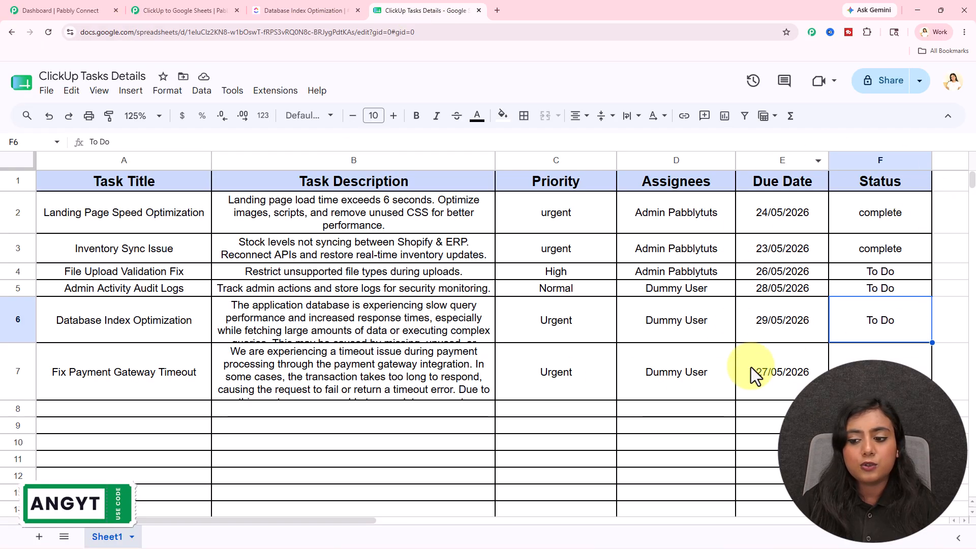
click(193, 10)
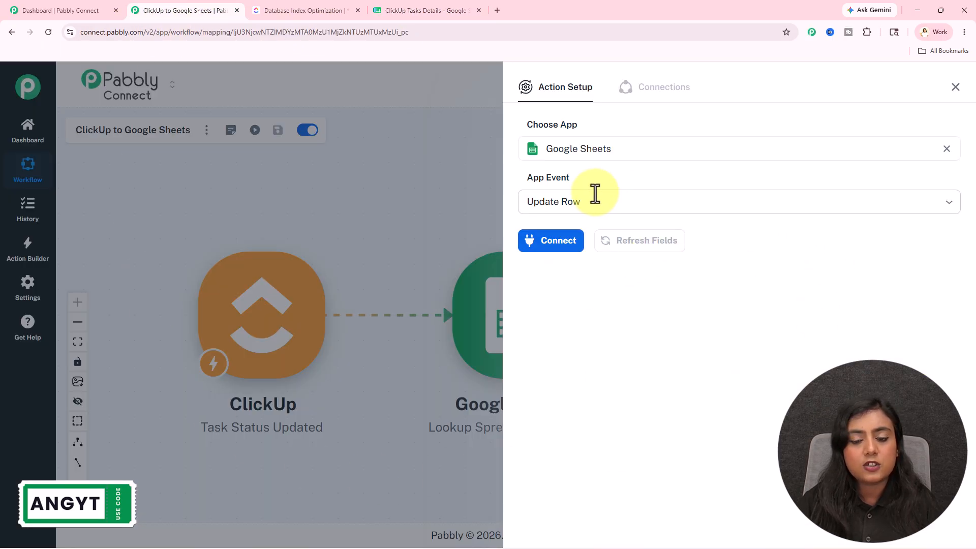
click(556, 256)
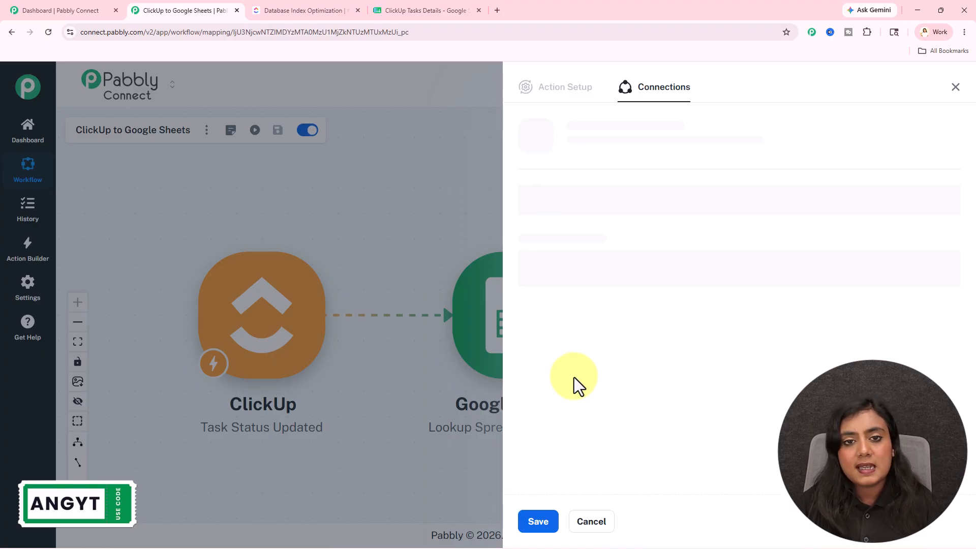
click(538, 521)
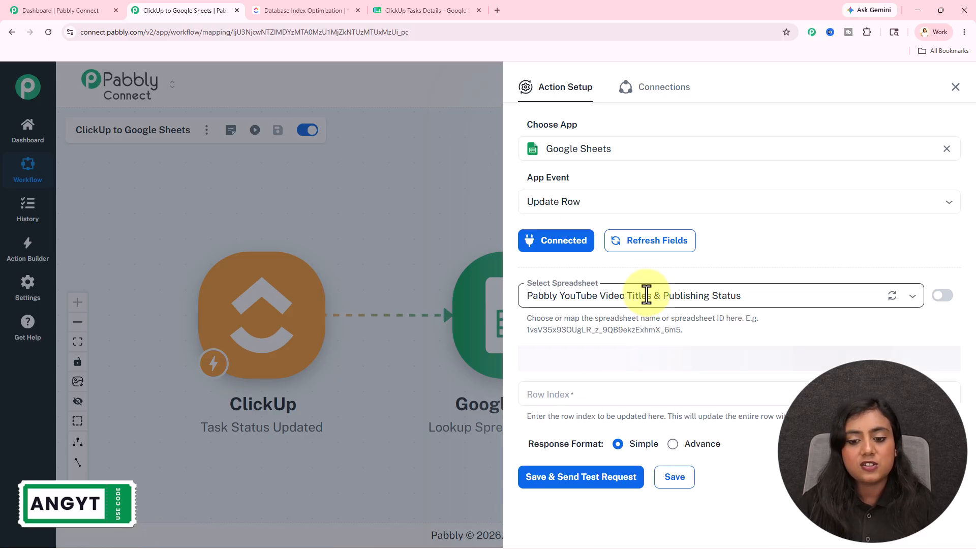
- Choose the ClickUp Tasks Details spreadsheet for the update and map Row Index to the lookup's response result 0 rowIndex
click(641, 300)
click(633, 347)
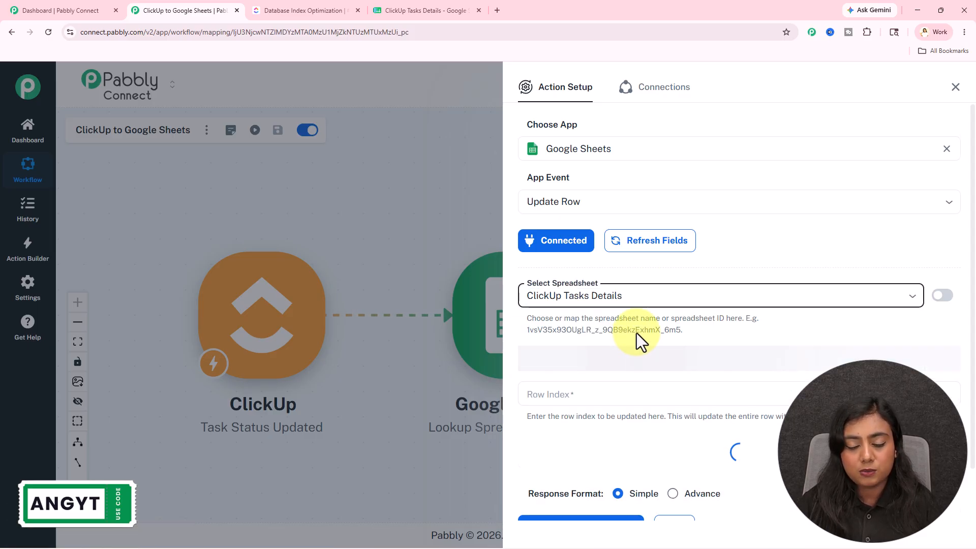
scroll(636, 315, down, 3)
click(593, 257)
text(/)
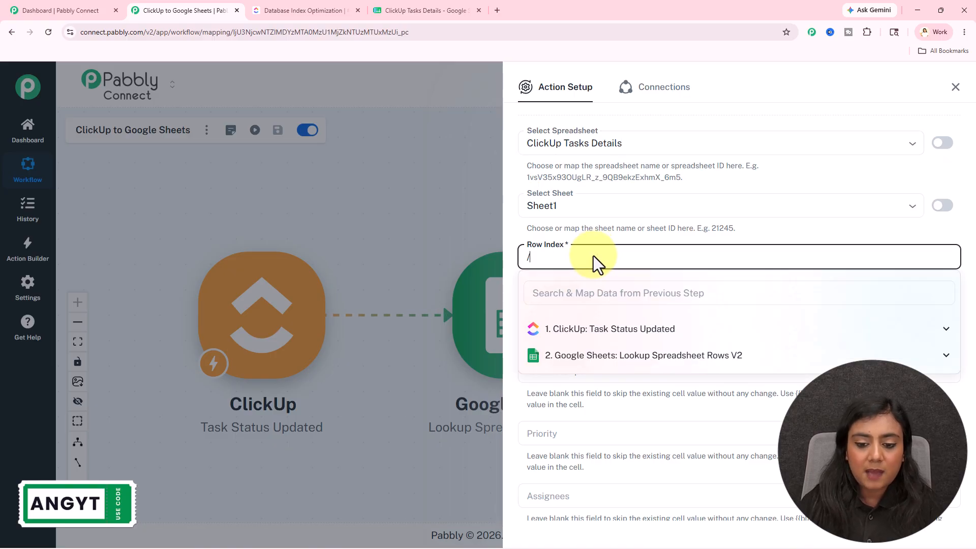
click(616, 366)
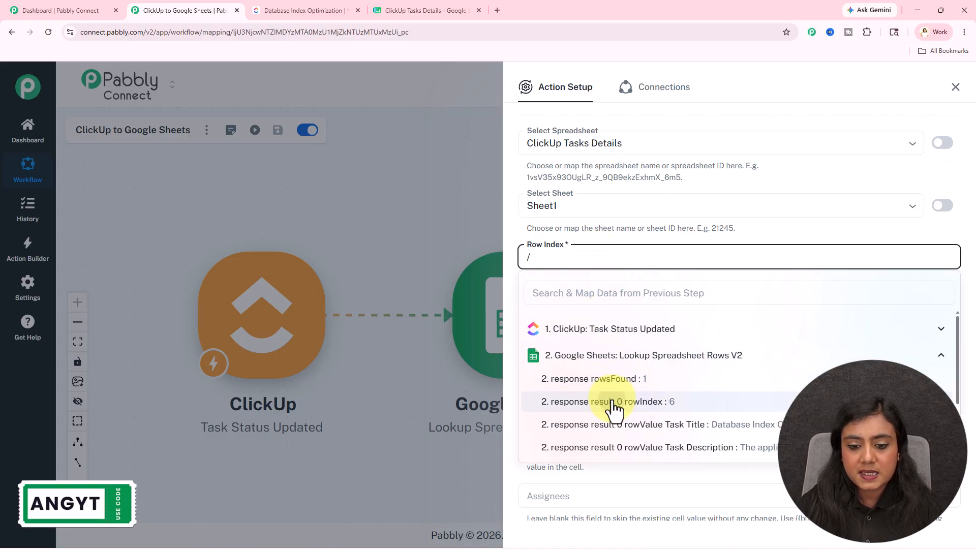
click(616, 401)
- Map Task Title to the ClickUp trigger's res2 name and Task Description to its res2 description
scroll(647, 353, down, 2)
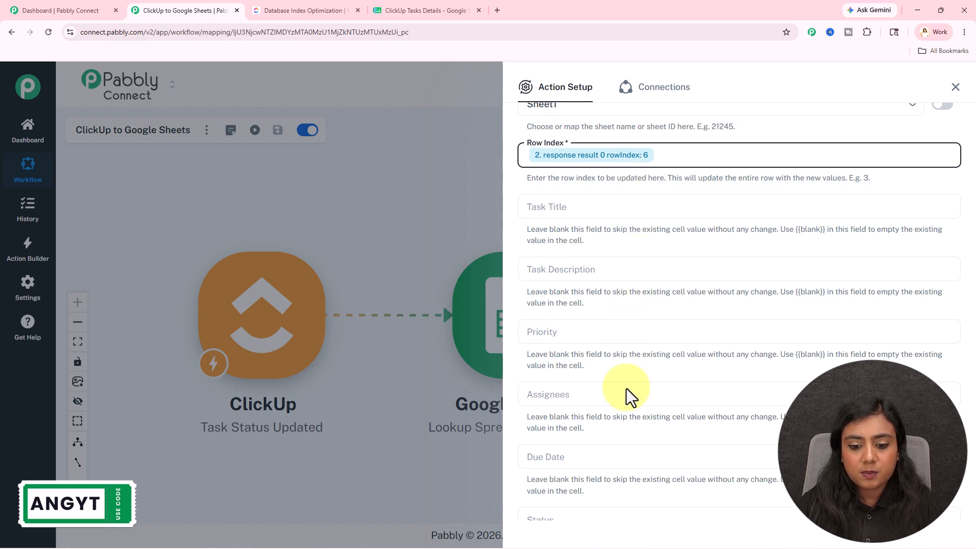
click(596, 203)
text(/t)
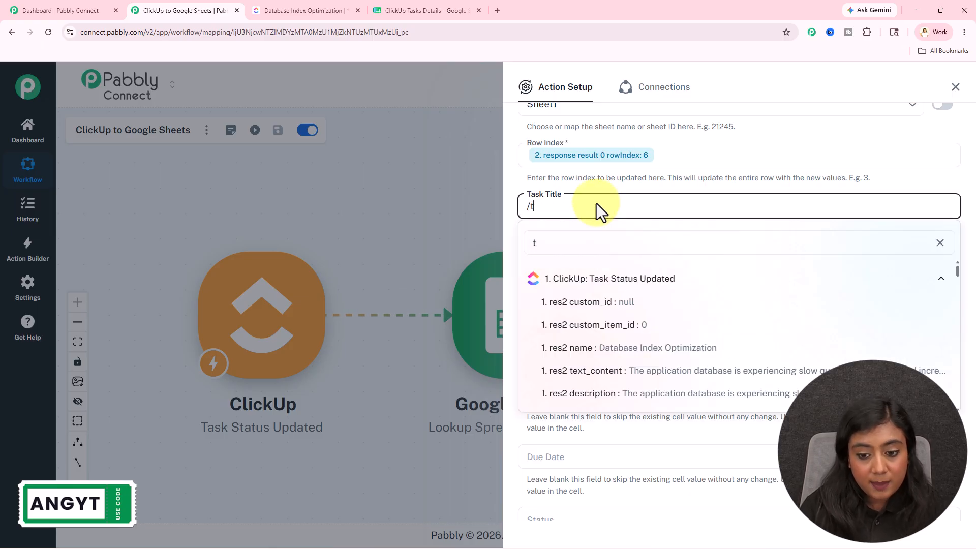
click(655, 355)
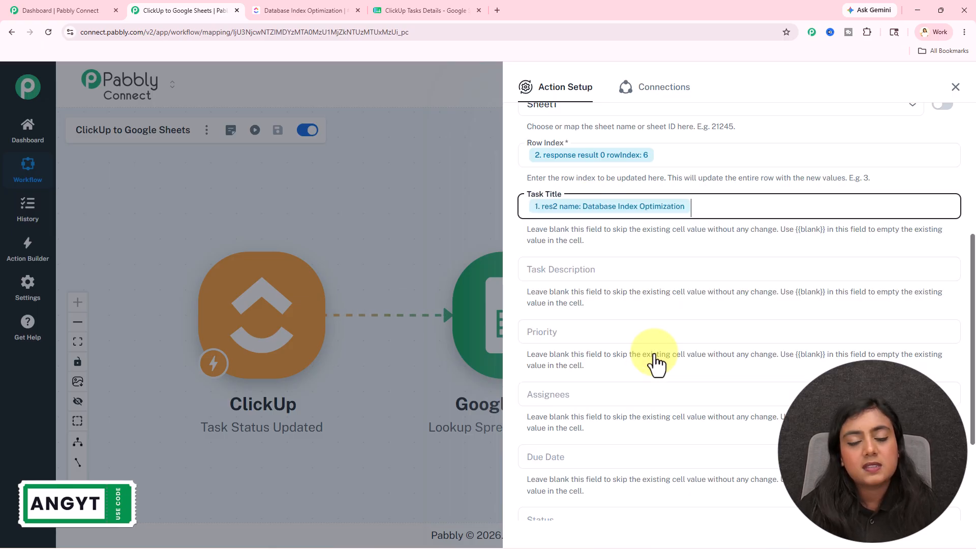
click(612, 273)
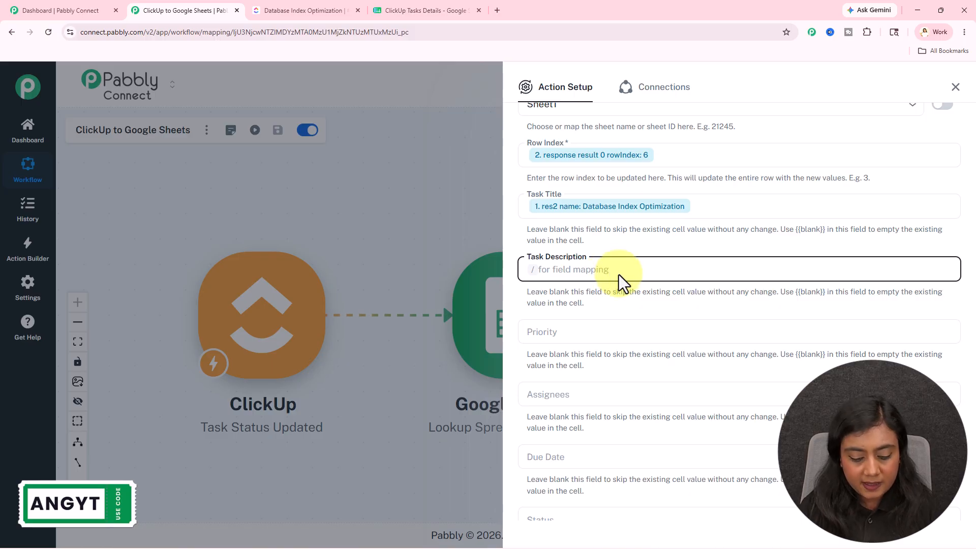
text(/de)
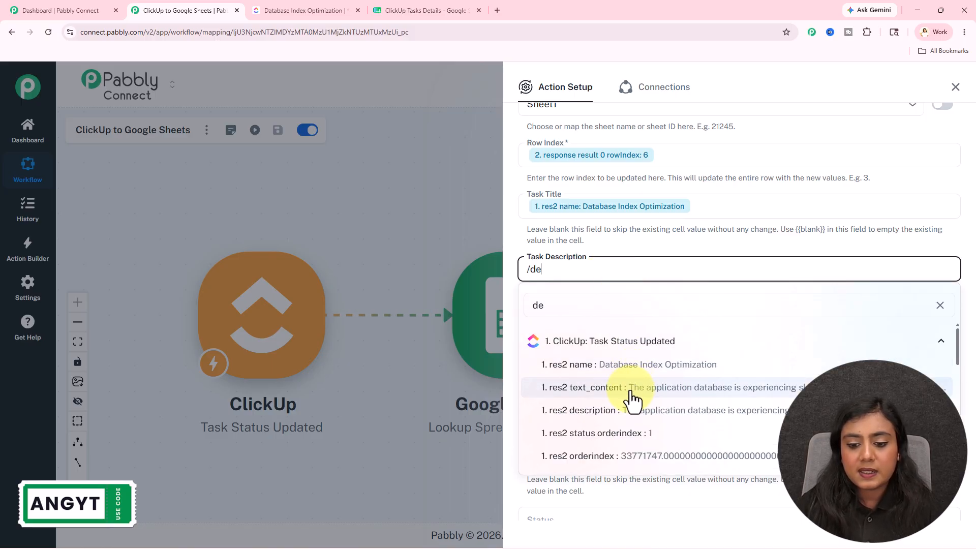
click(632, 411)
- Map the Priority field to the ClickUp trigger's res2 priority priority value
click(613, 396)
text(/pr)
key(BackSpace)
text(r)
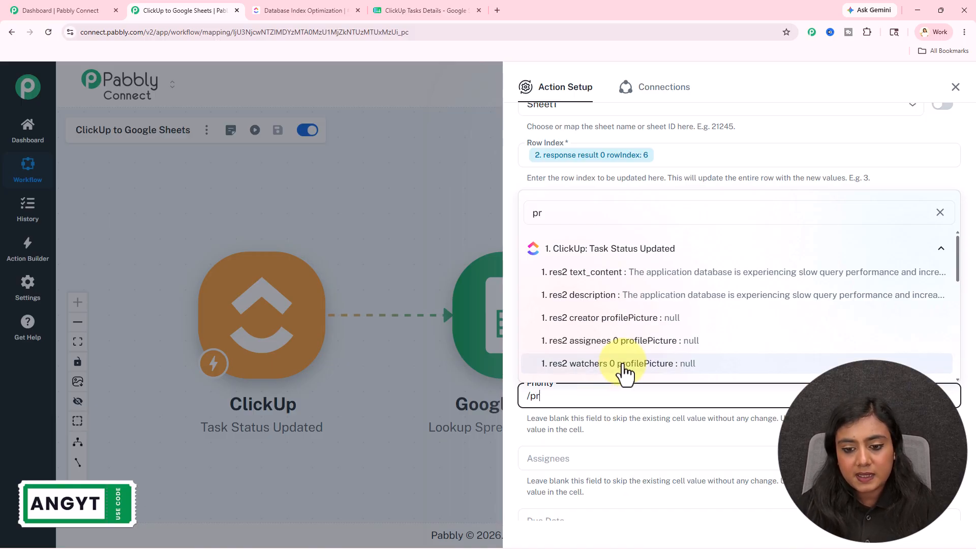
scroll(638, 320, down, 1)
scroll(637, 325, down, 4)
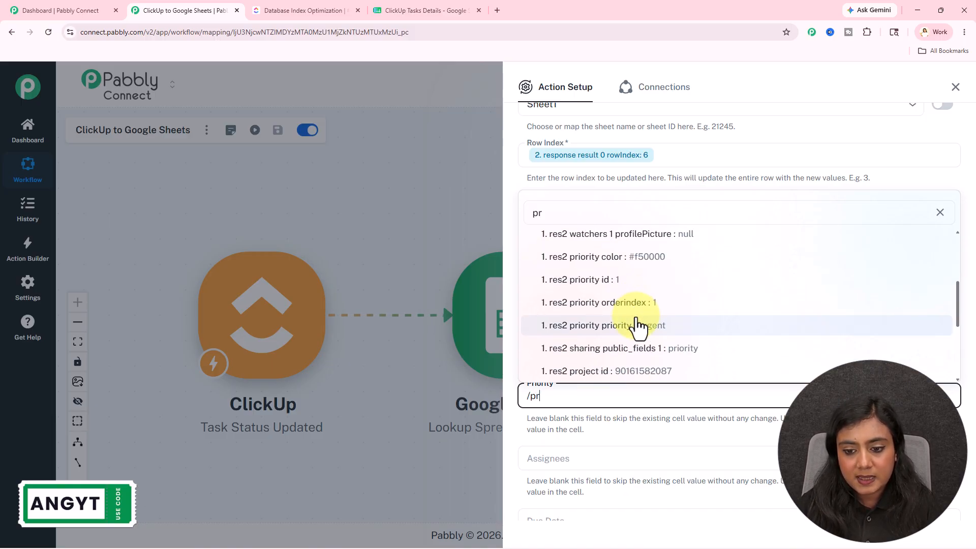
click(636, 327)
- Map the Assignees field to the ClickUp trigger's res2 assignees 0 username value
scroll(682, 346, down, 3)
click(624, 307)
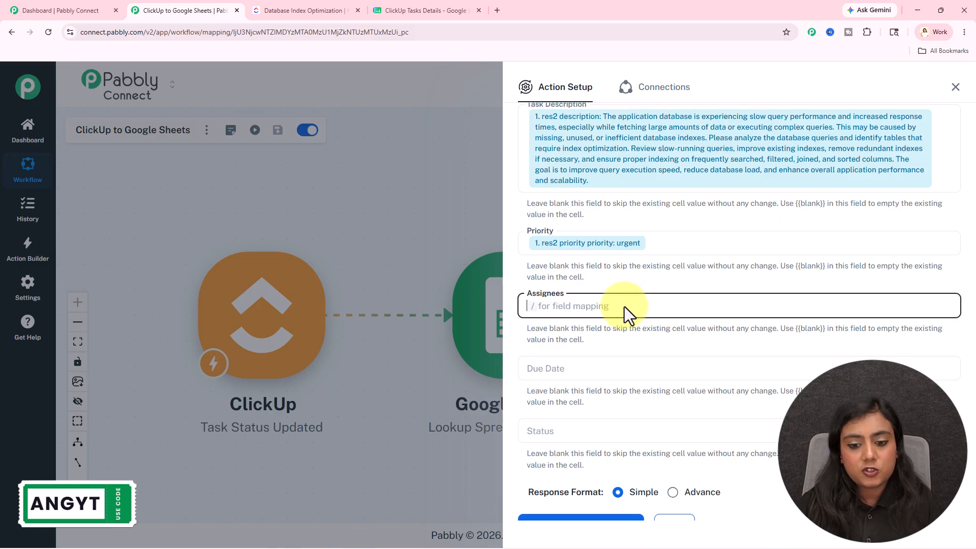
text(/ass)
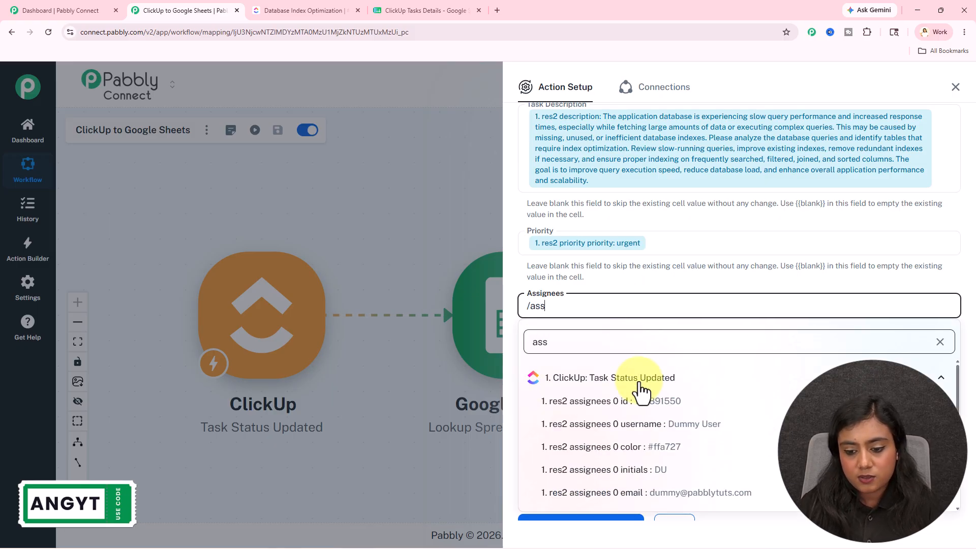
click(671, 429)
scroll(602, 311, down, 1)
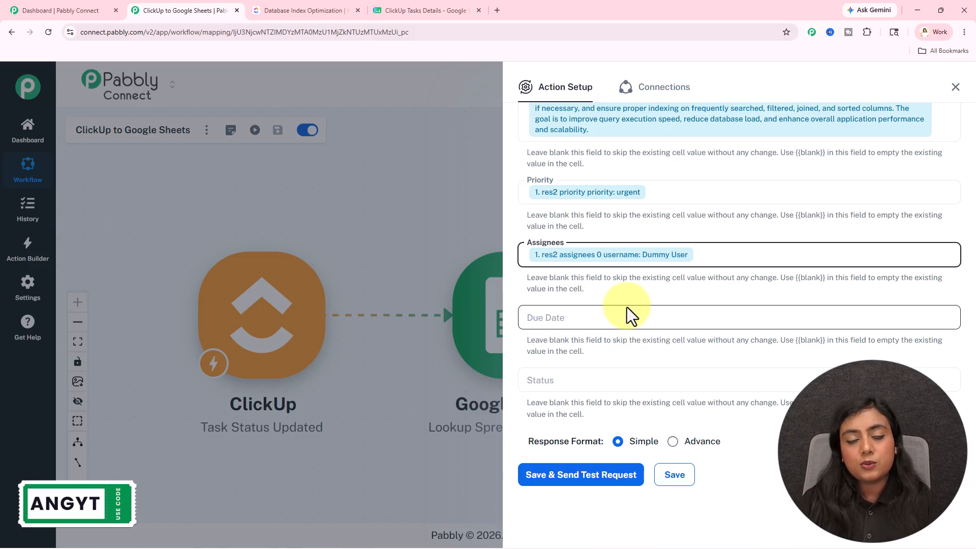
- Map the Status field to the ClickUp trigger's res2 status status value, leaving Due Date blank
click(554, 381)
text(/)
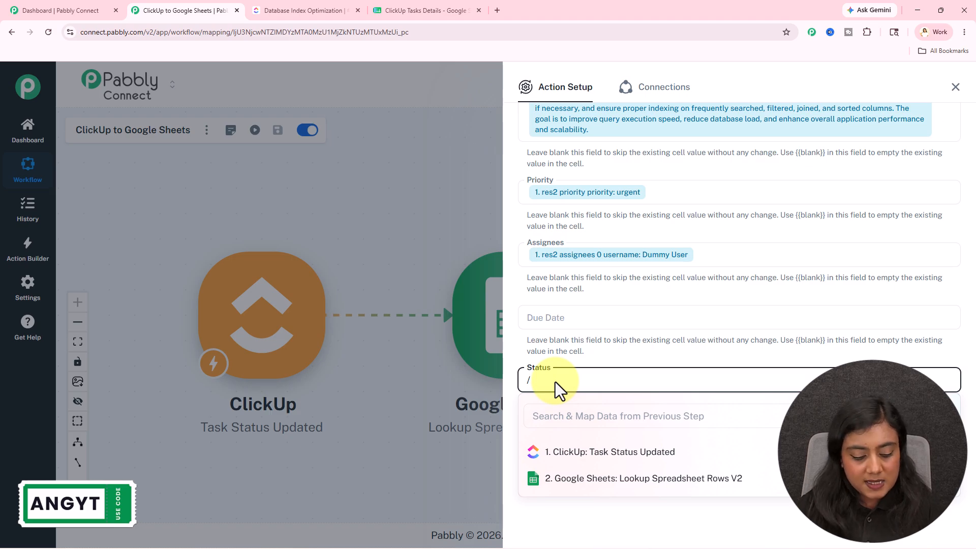
text(sta)
click(649, 322)
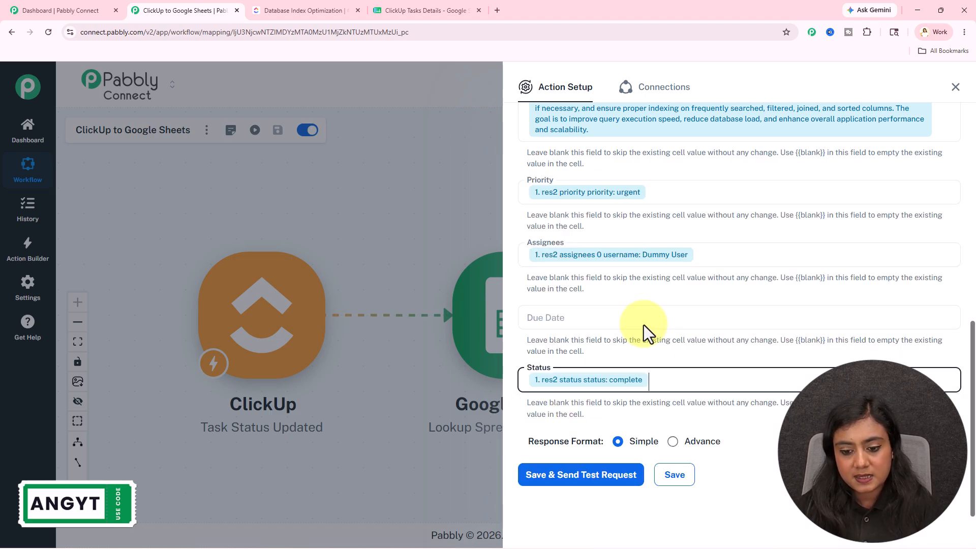
- Save the Update Row step, send its test request, and check the Database Index Optimization row's status in Google Sheets
click(601, 481)
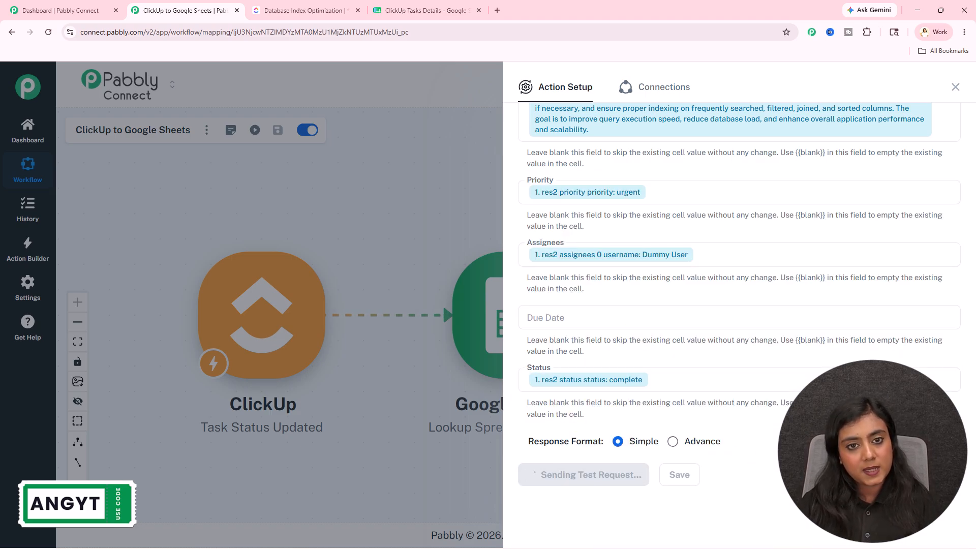
click(442, 9)
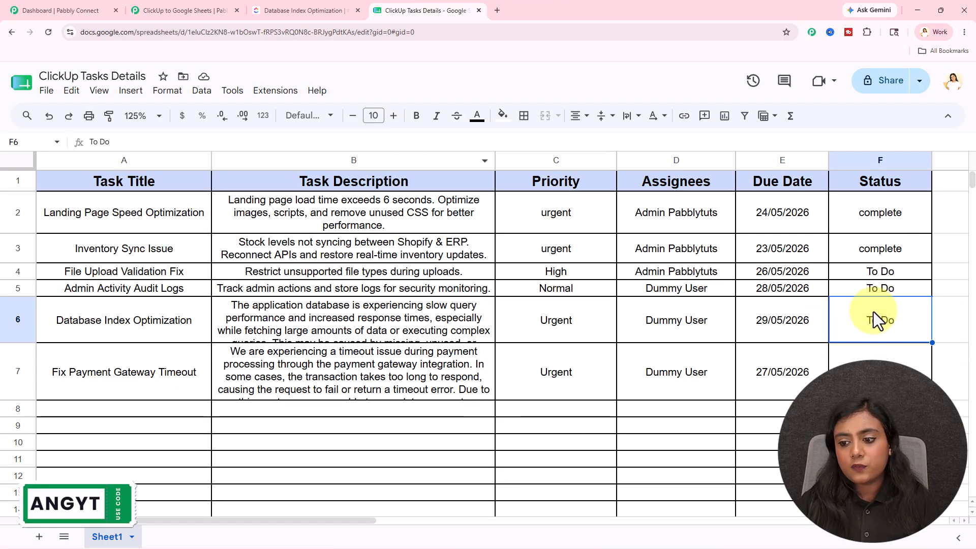
click(882, 356)
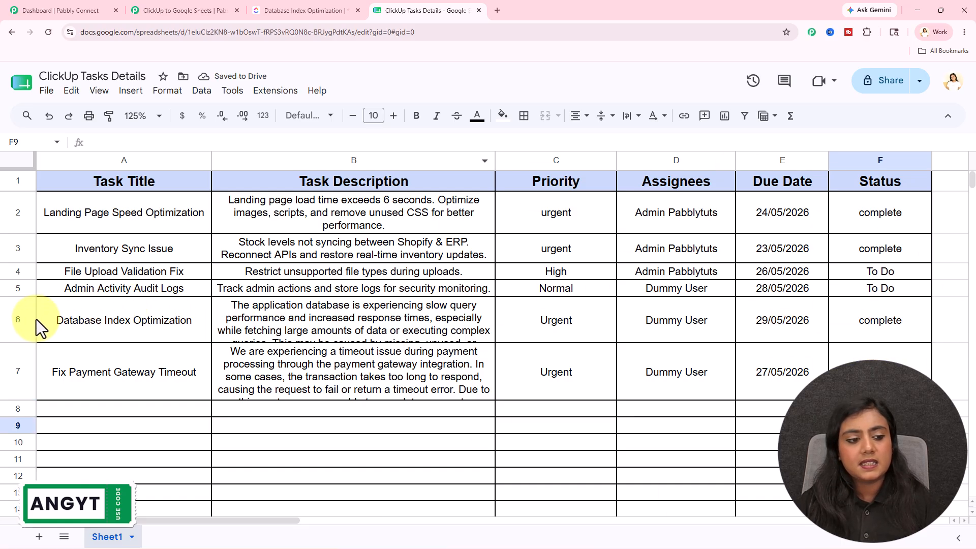
- Inspect the Database Index Optimization row's status cell in Google Sheets, and close the Update Row setup in Pabbly Connect
click(122, 326)
click(908, 331)
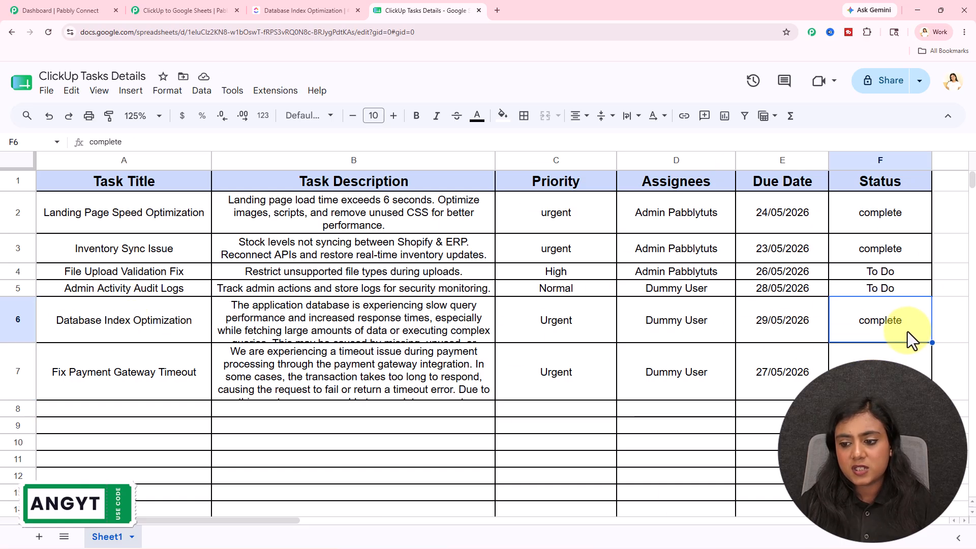
click(165, 8)
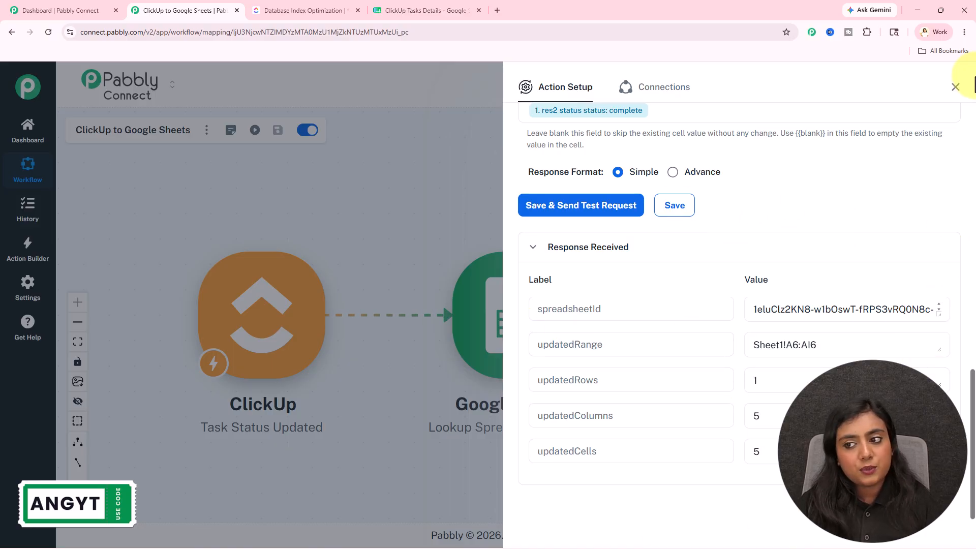
click(956, 87)
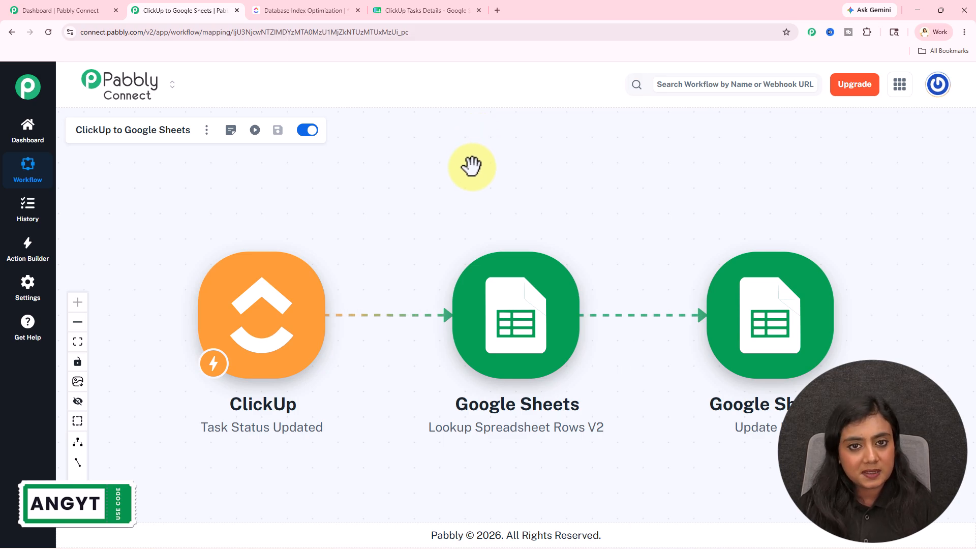
- Compare the Database Index Optimization task in ClickUp with its Google Sheets row, and return to the Pabbly Connect workflow
click(320, 10)
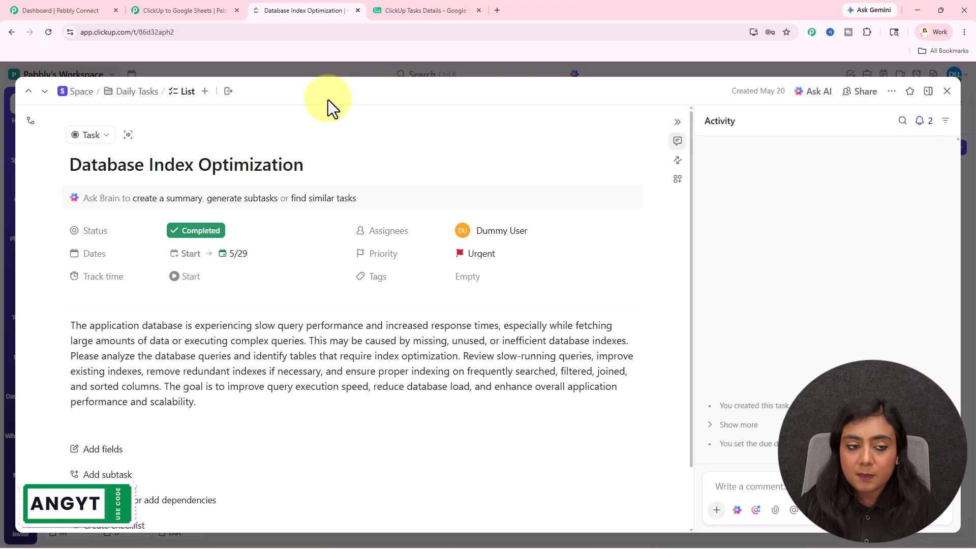
click(414, 11)
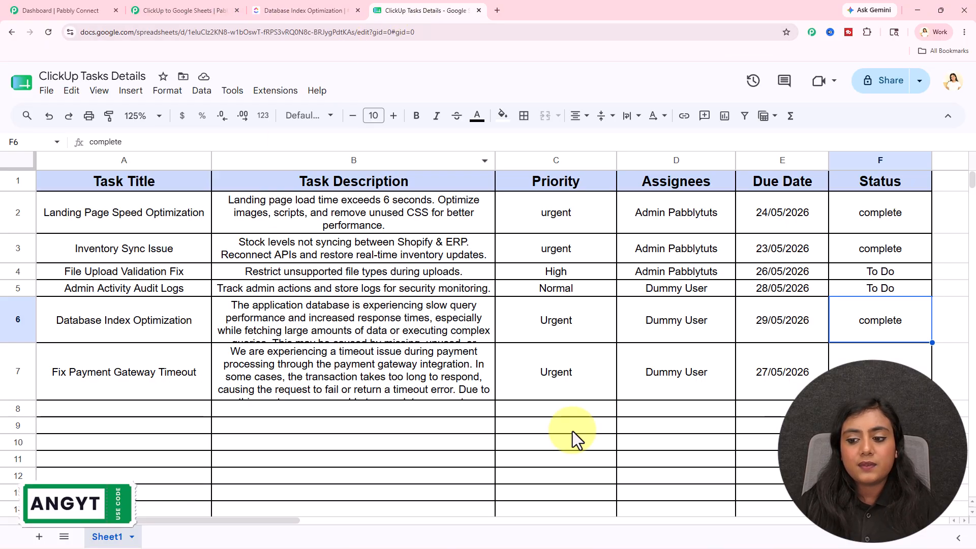
click(755, 462)
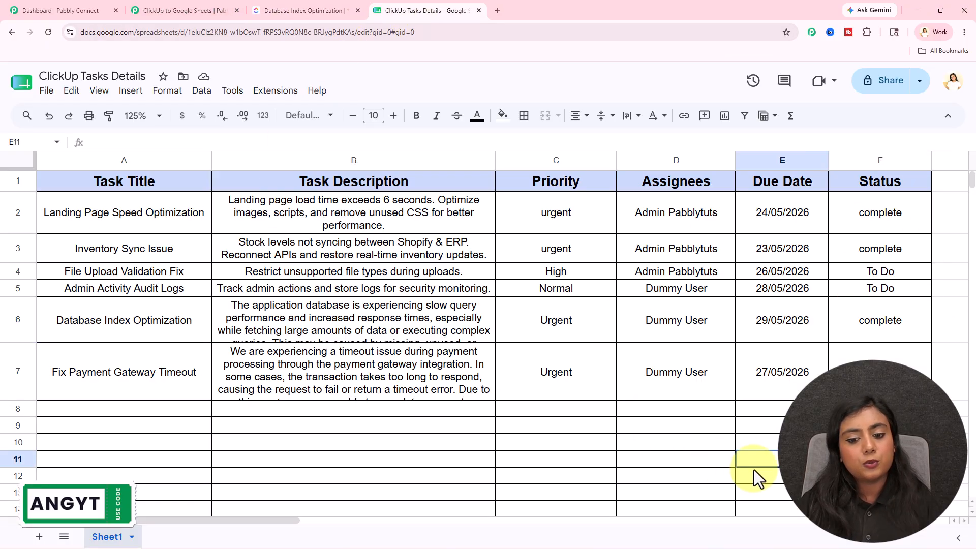
click(175, 11)
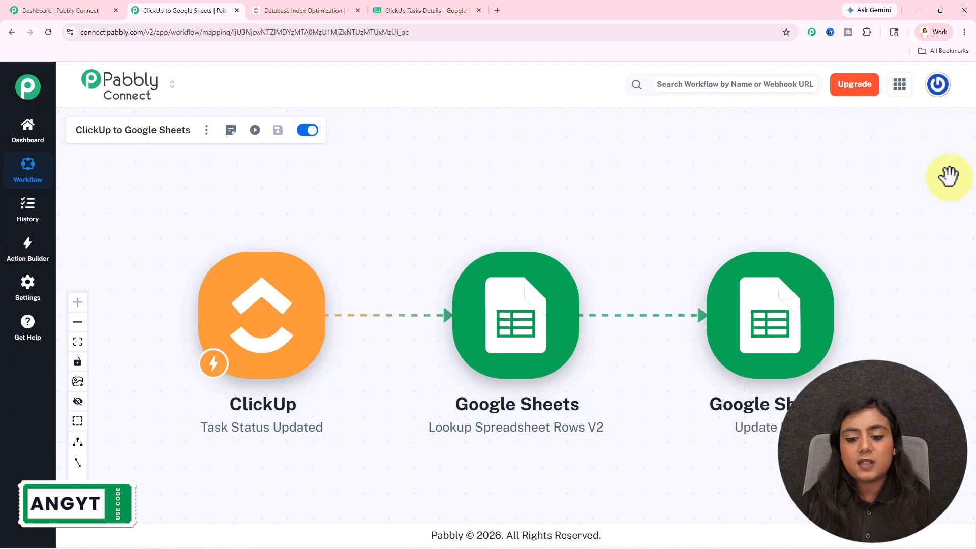